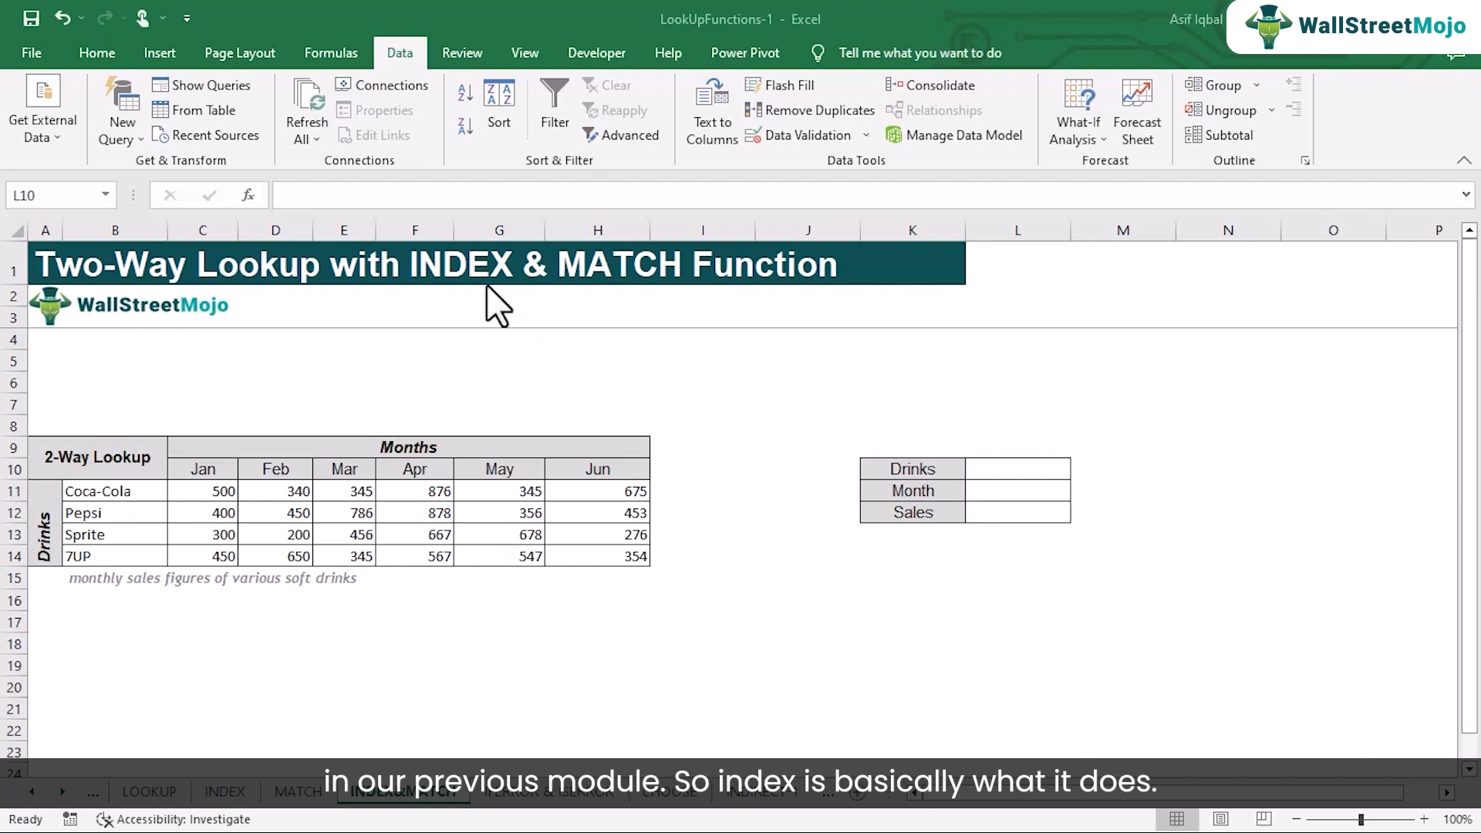
# Review the INDEX and MATCH sheets, and examine the Coca-Cola January and Sprite April figures on the INDEX&MATCH sheet
pyautogui.click(226, 795)
pyautogui.click(227, 795)
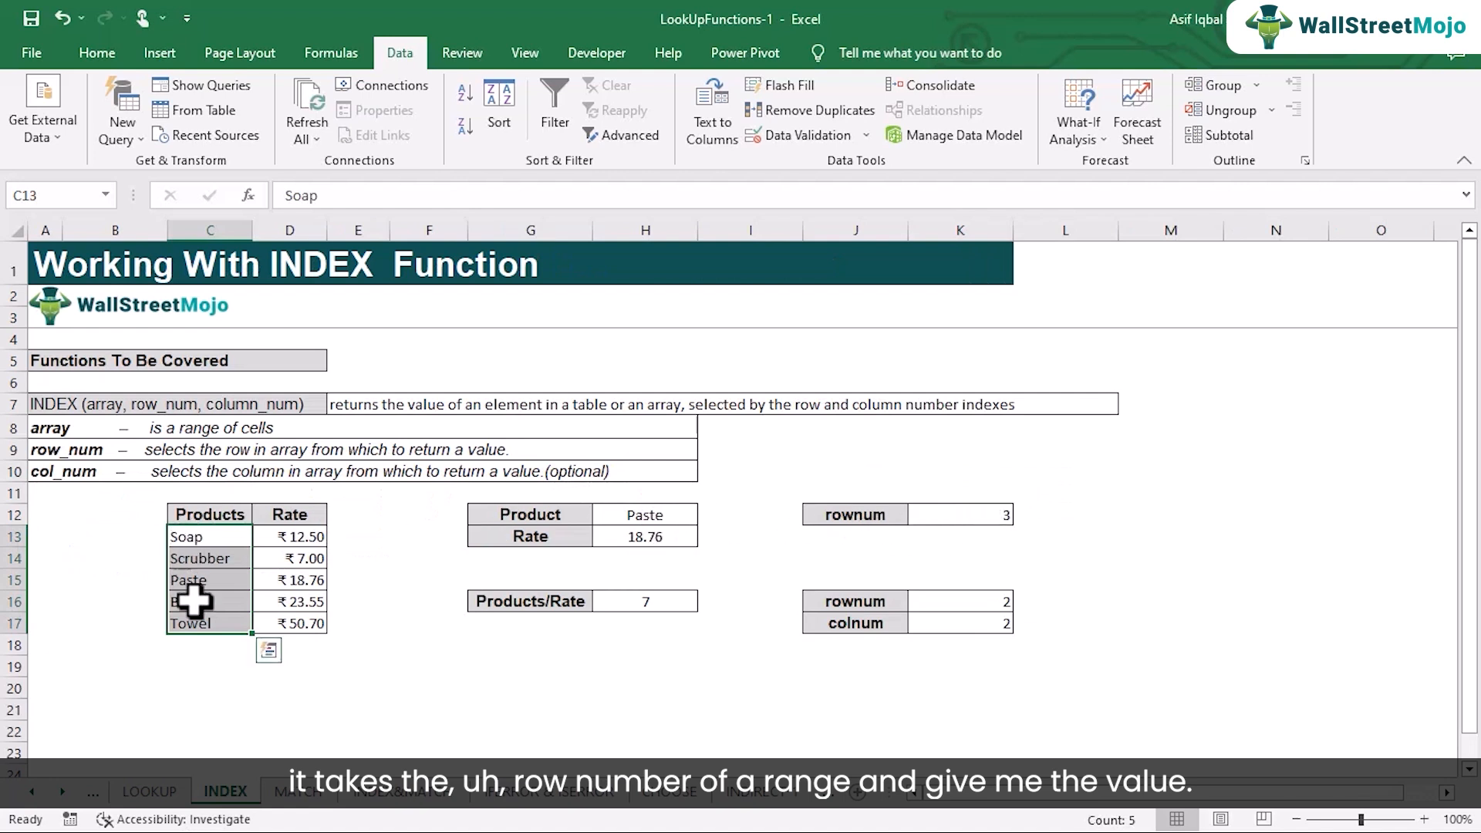
pyautogui.click(228, 581)
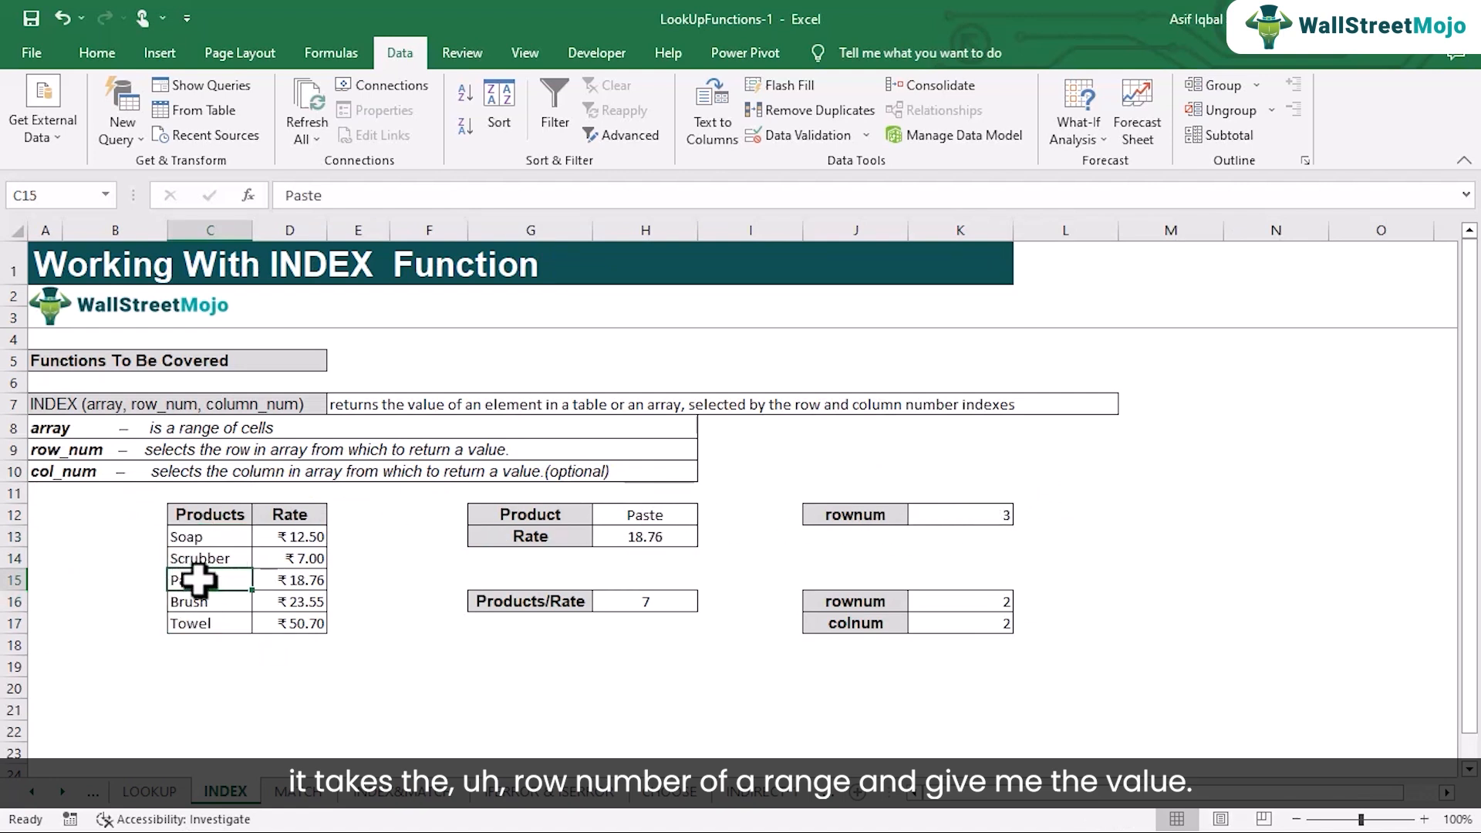
pyautogui.click(302, 802)
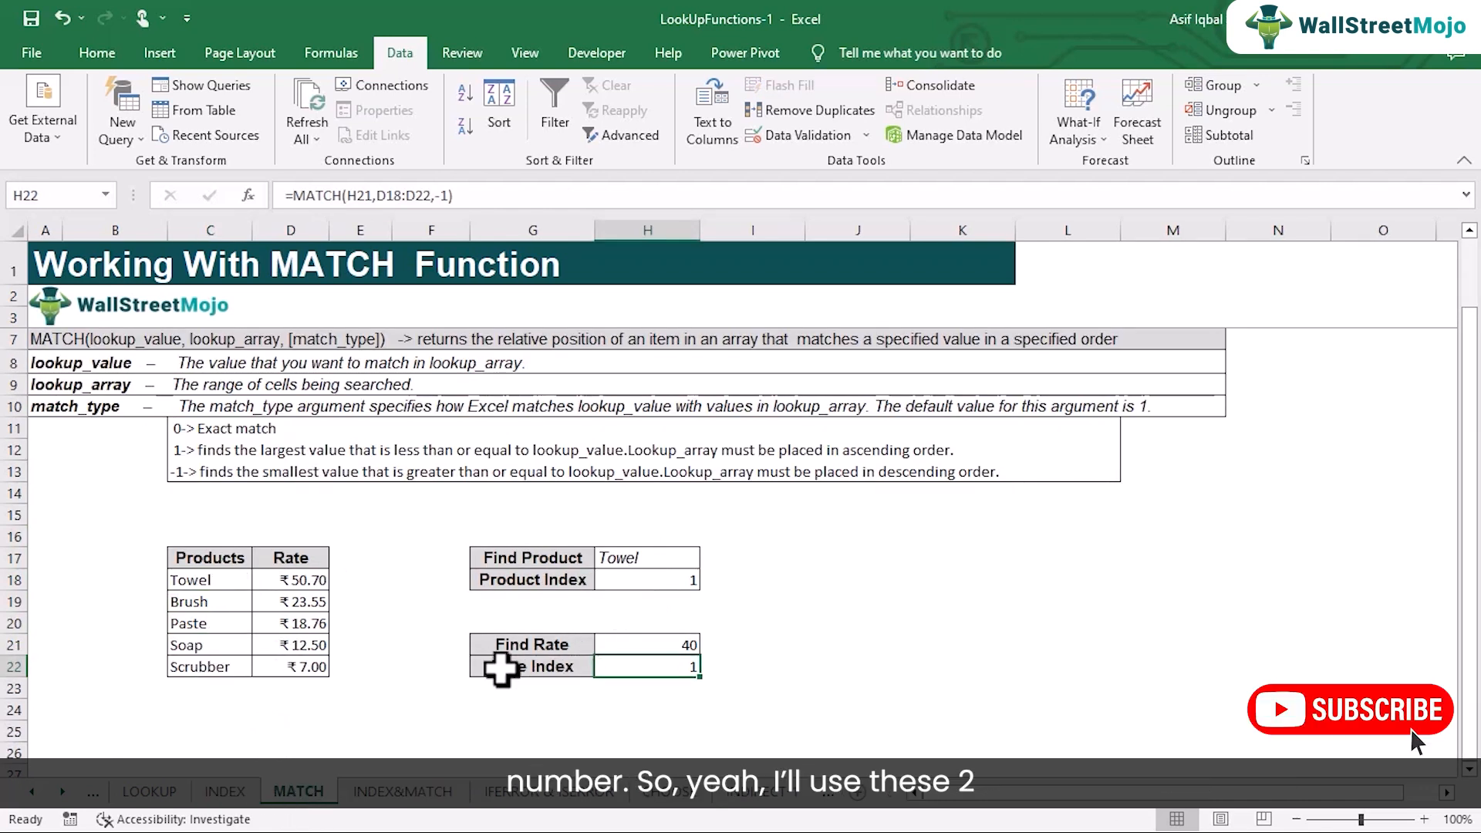
pyautogui.click(414, 794)
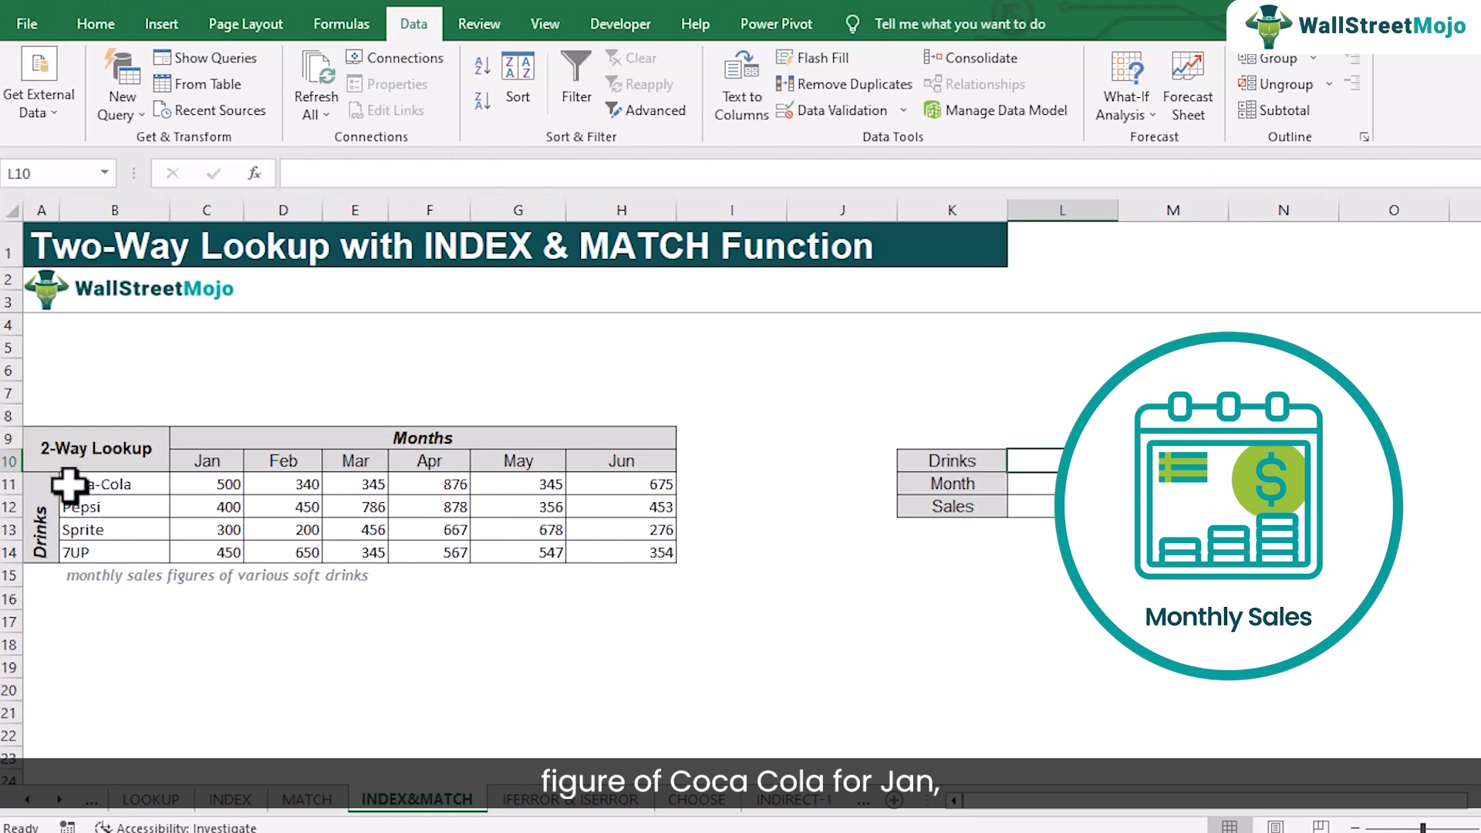
pyautogui.click(218, 480)
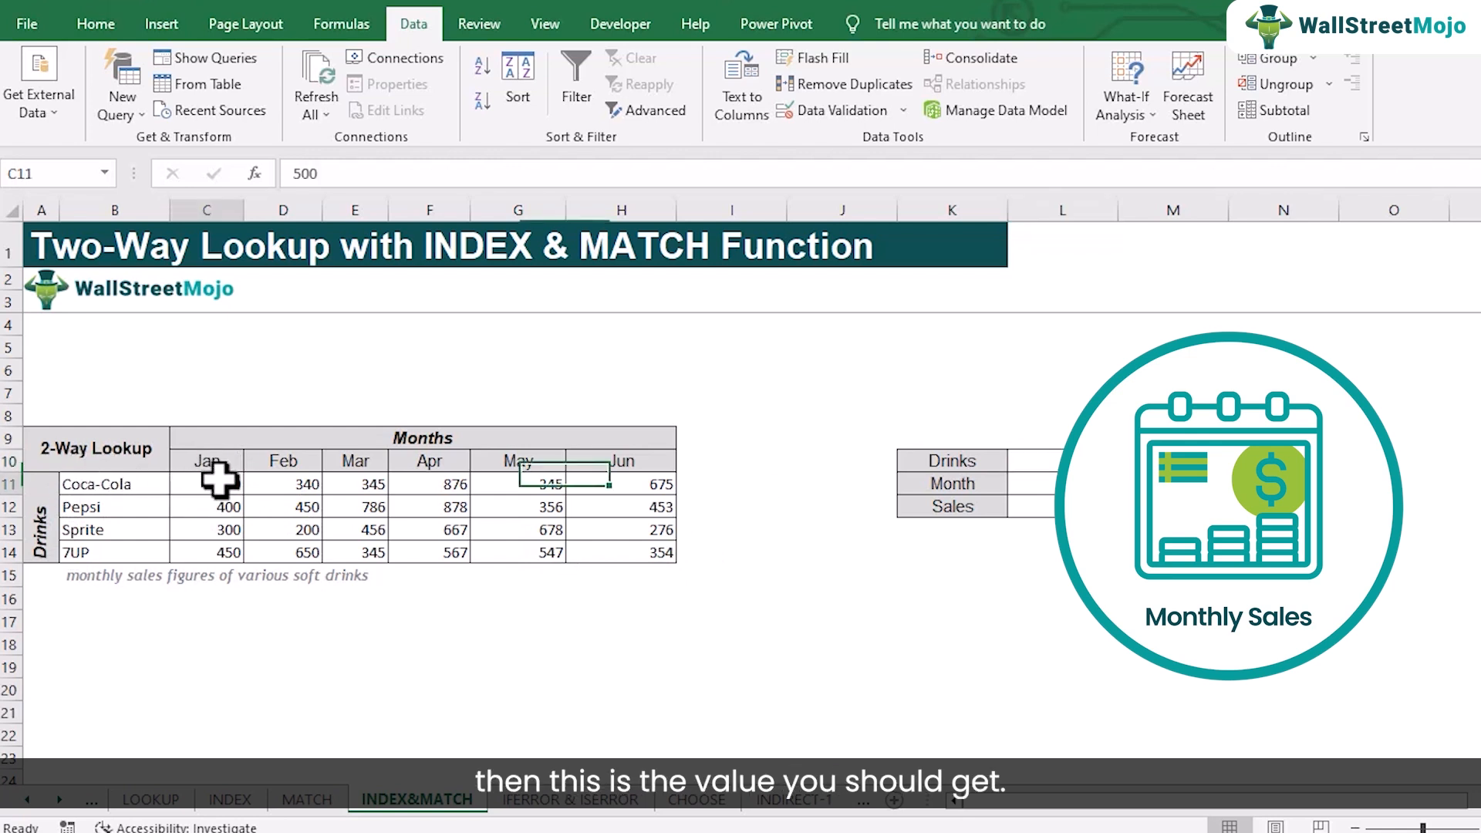
pyautogui.click(125, 536)
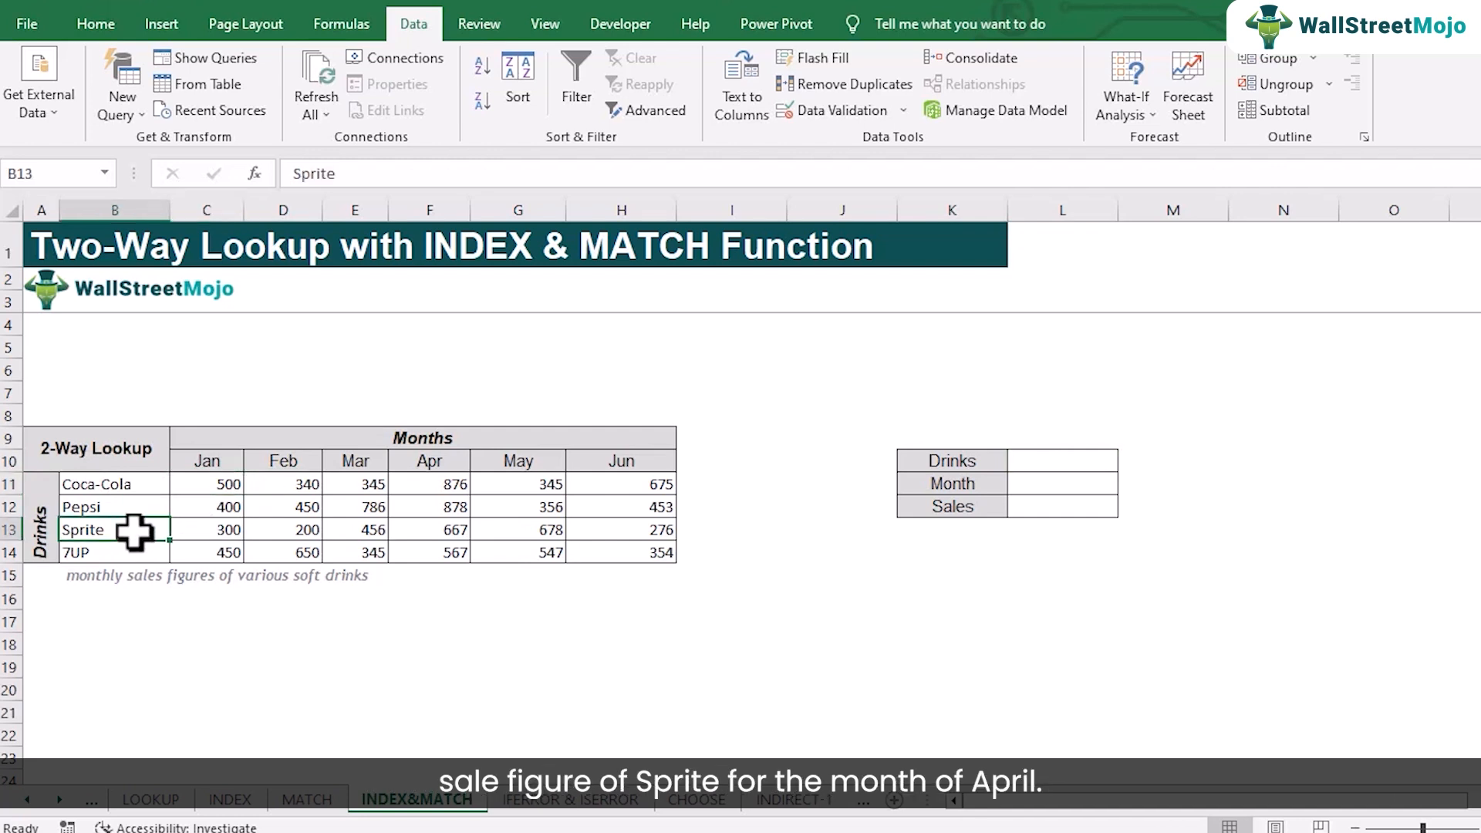
pyautogui.click(432, 531)
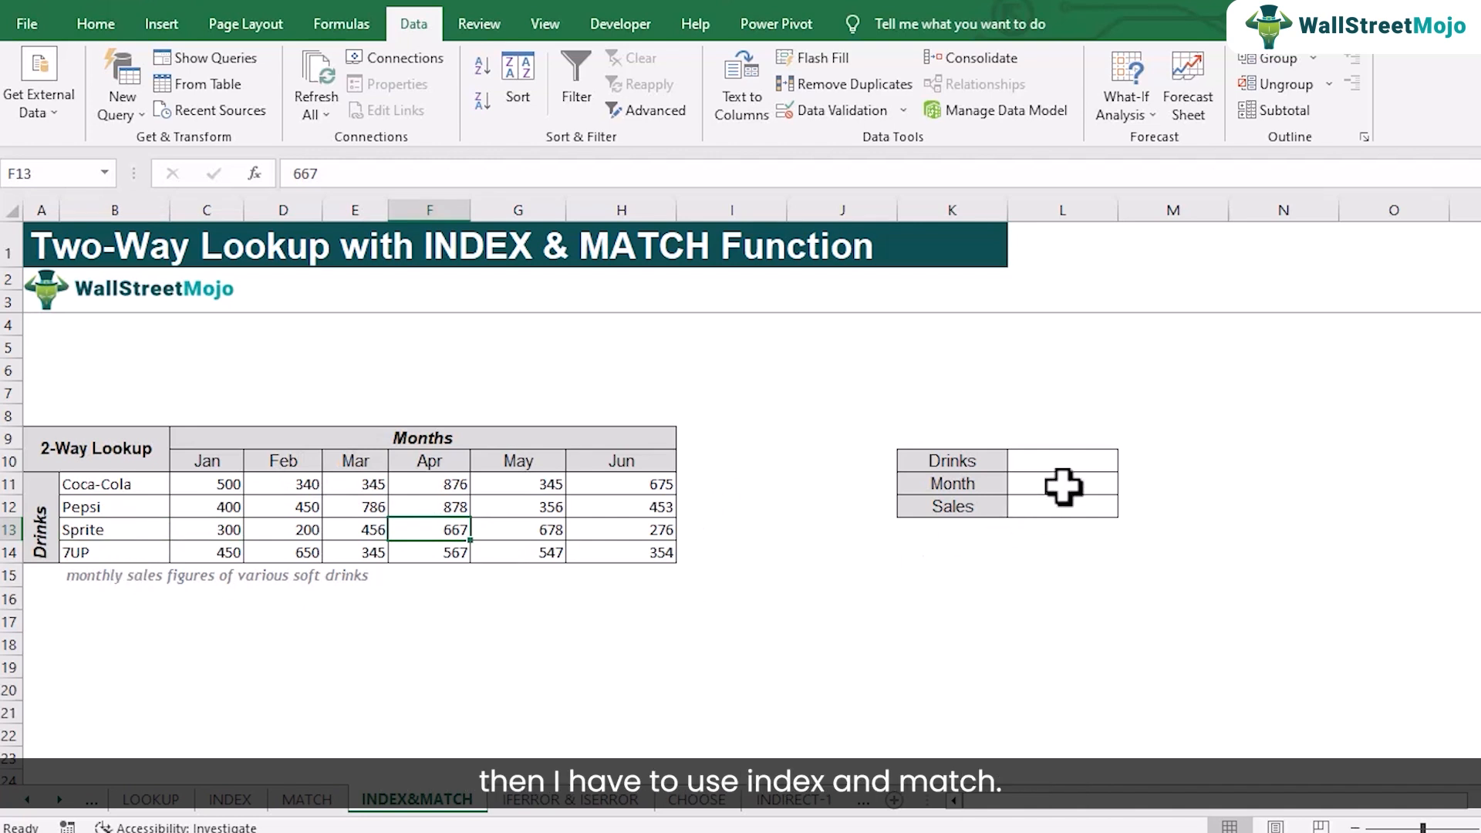
# Add a list validation to the Drinks cell L10 with source =$B$11:$B$14 and choose Pepsi from its list
pyautogui.click(1049, 465)
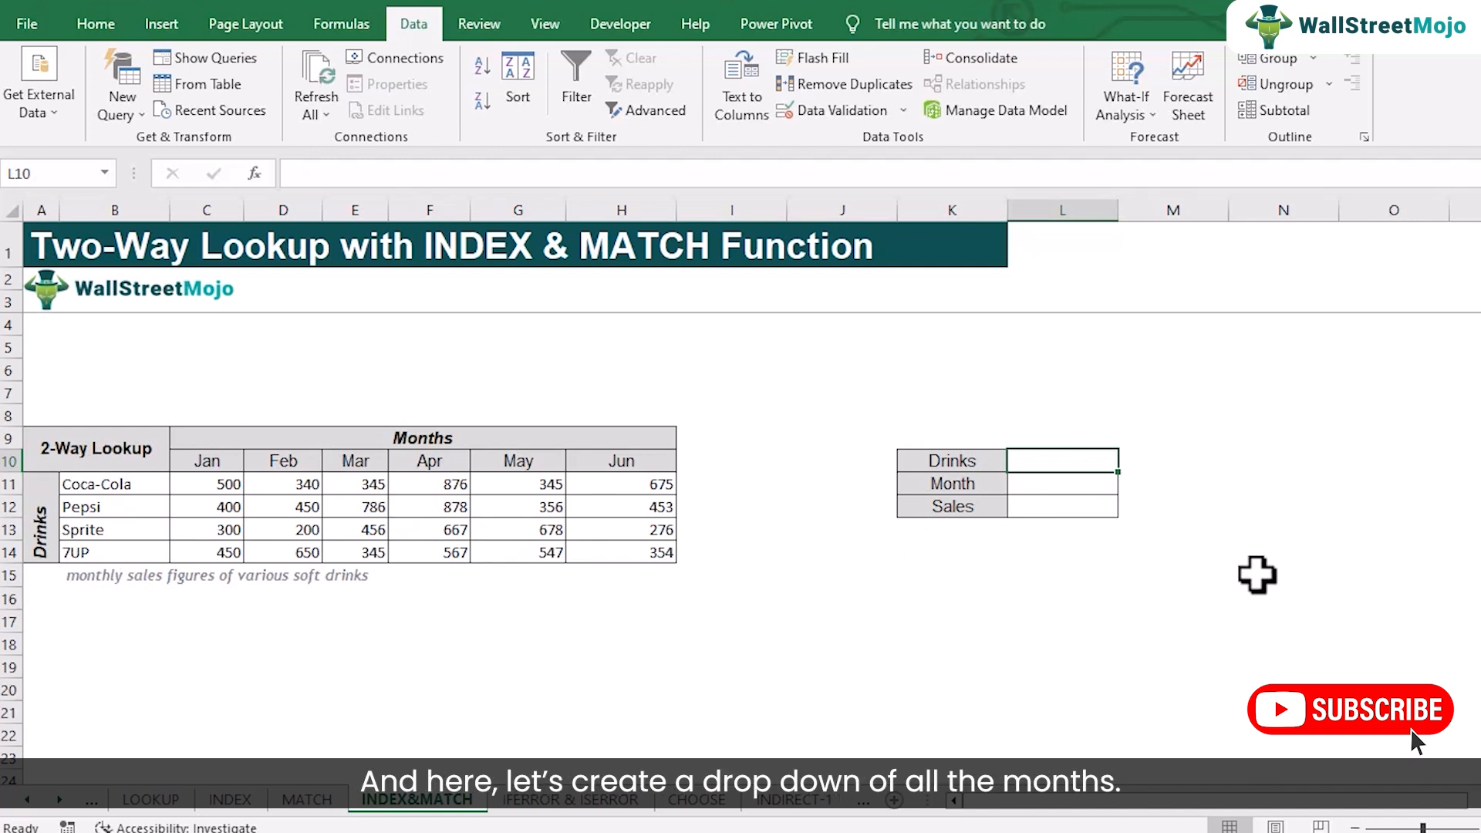
pyautogui.click(1082, 488)
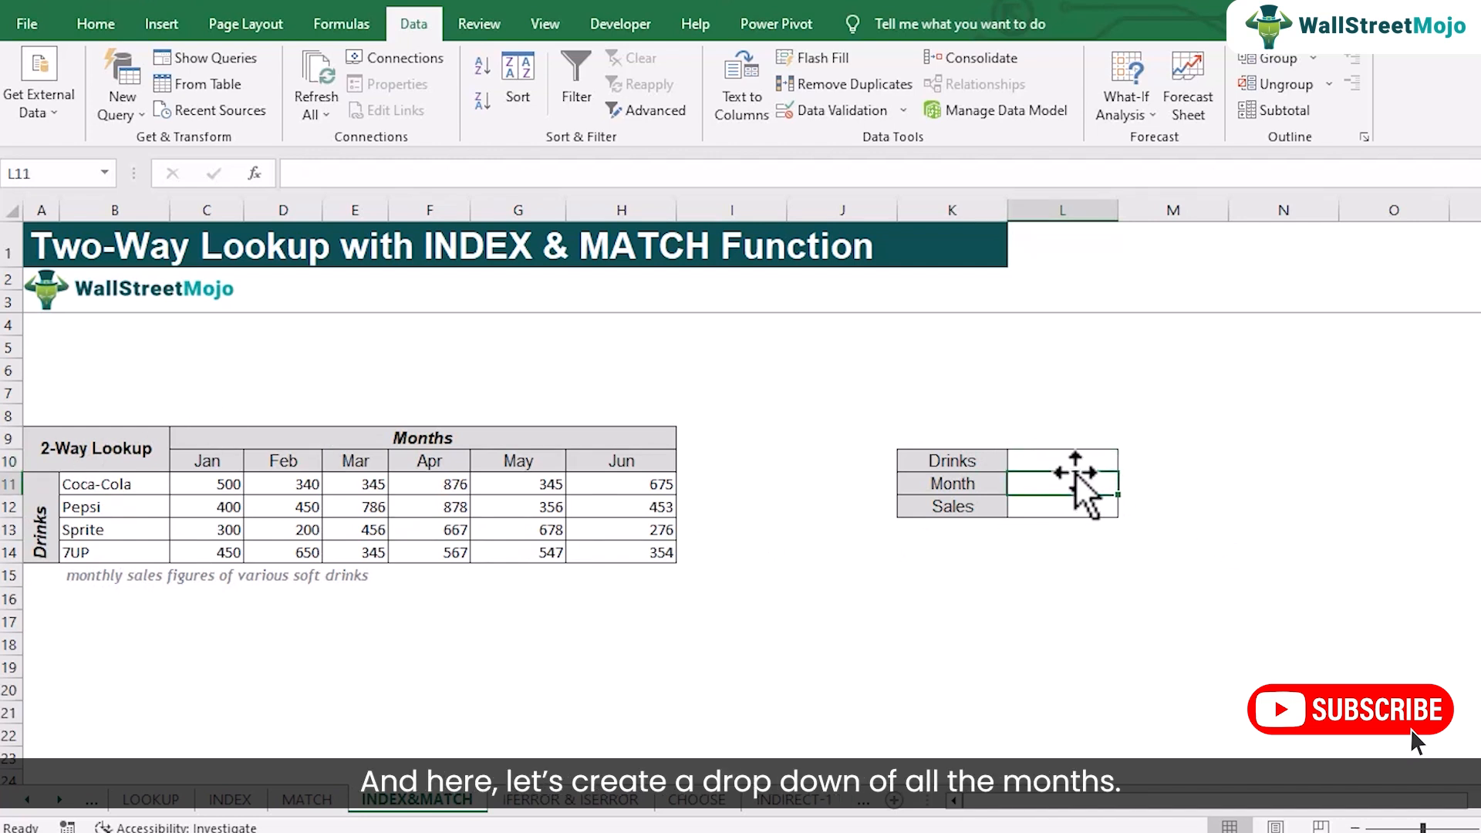
pyautogui.click(1072, 459)
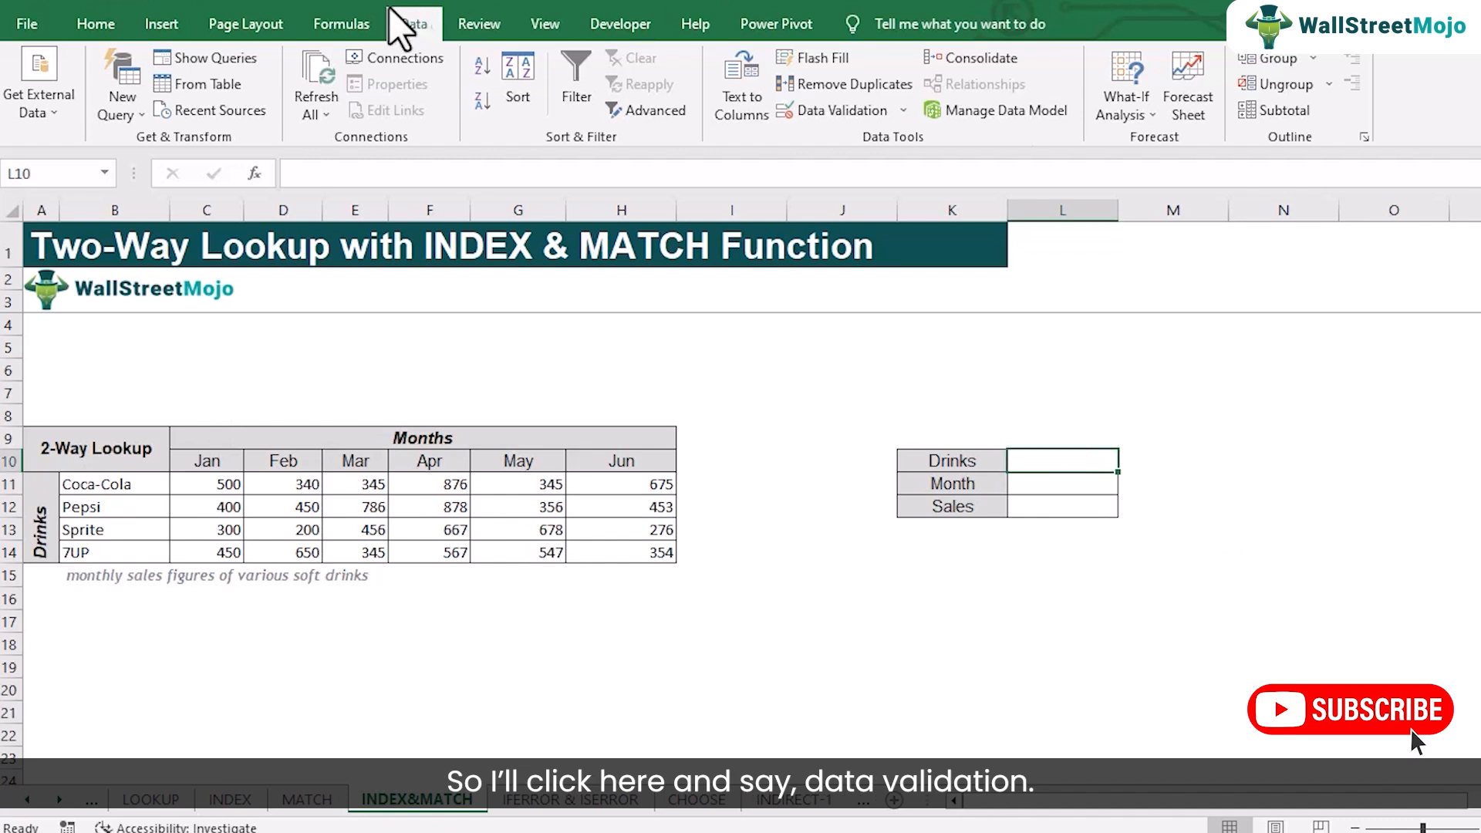
pyautogui.click(868, 114)
pyautogui.click(449, 154)
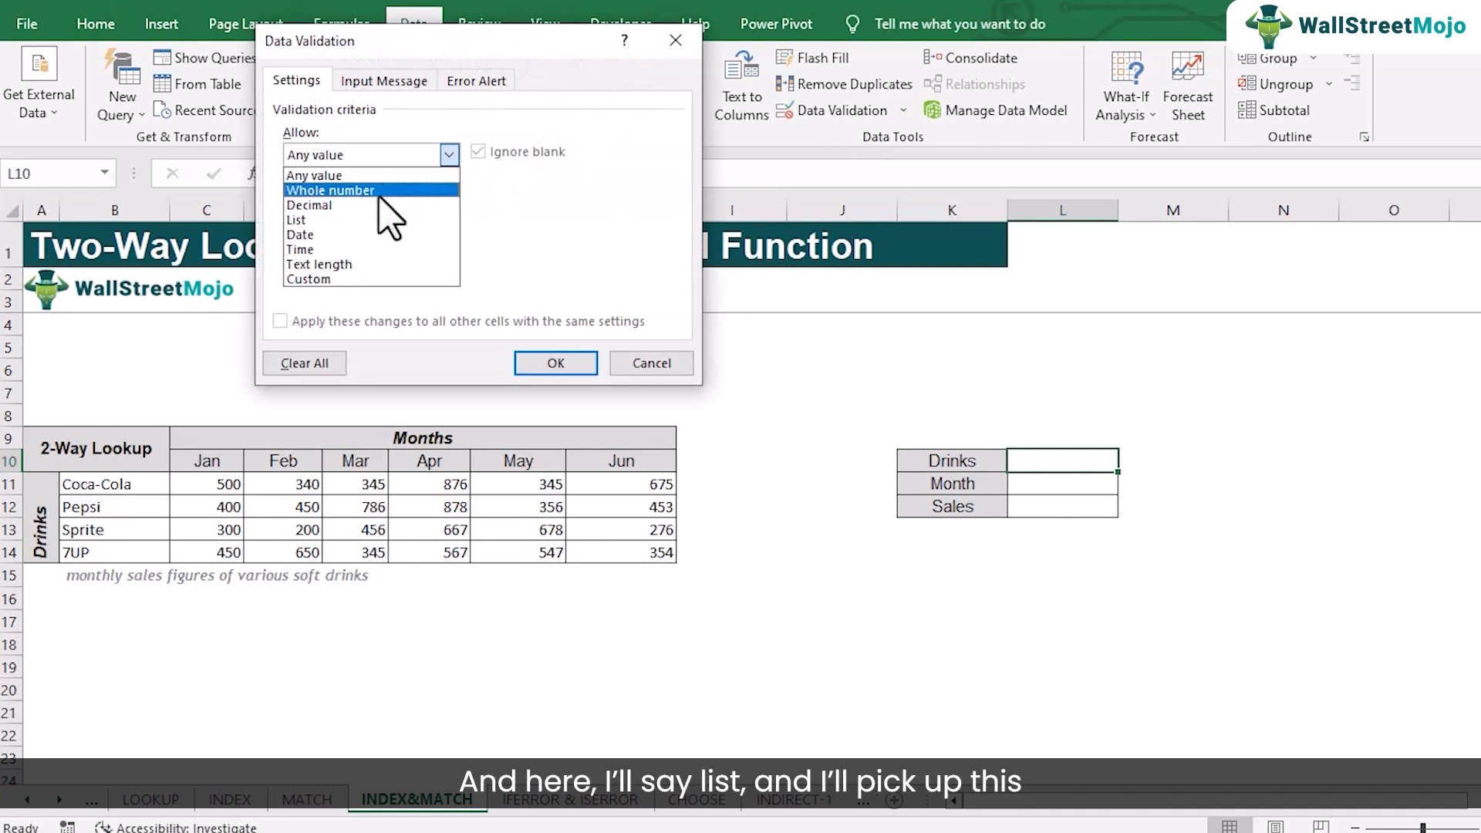
pyautogui.click(370, 224)
pyautogui.click(353, 246)
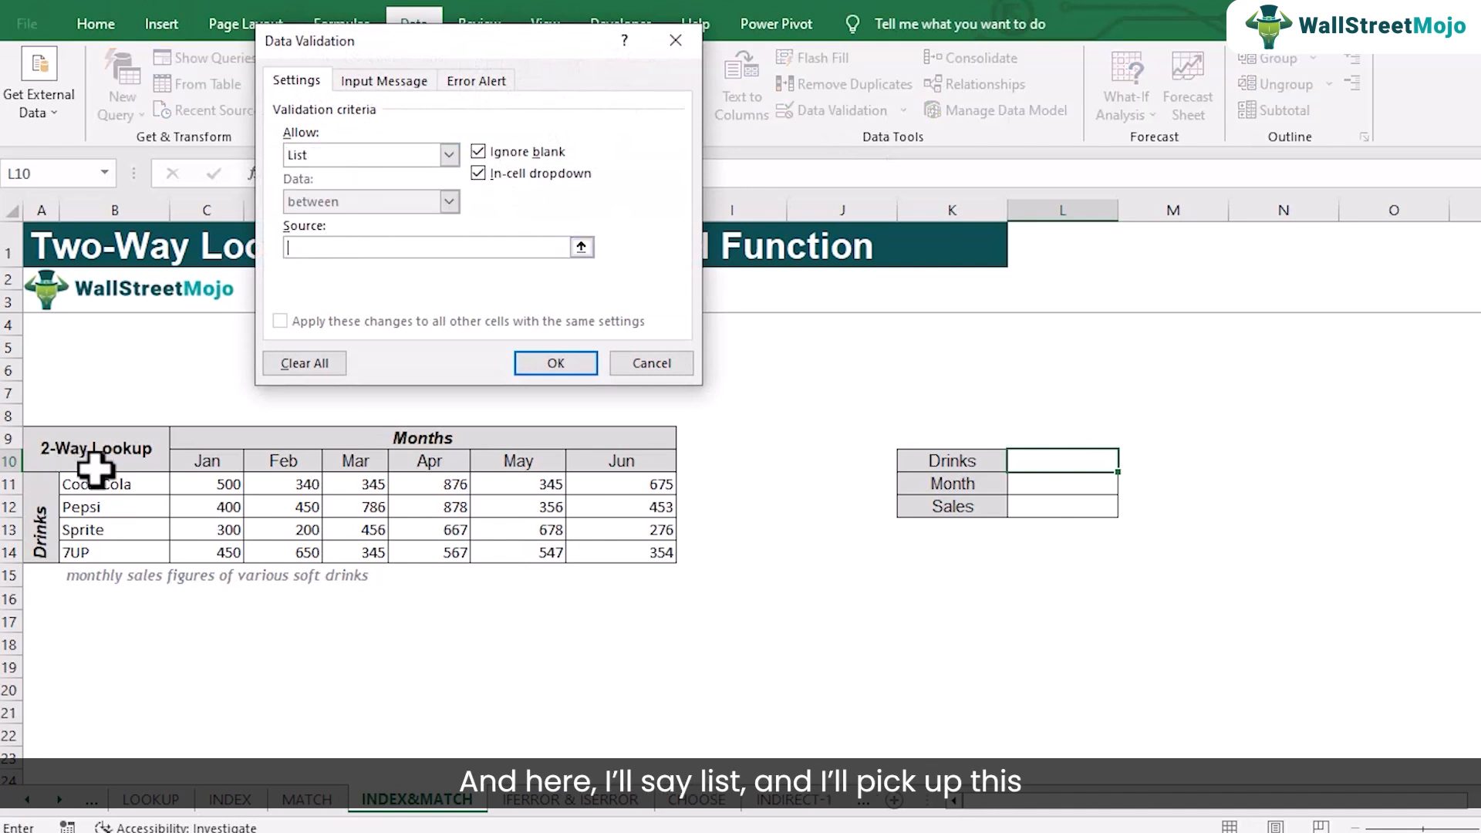
pyautogui.moveTo(99, 484); pyautogui.dragTo(108, 553)
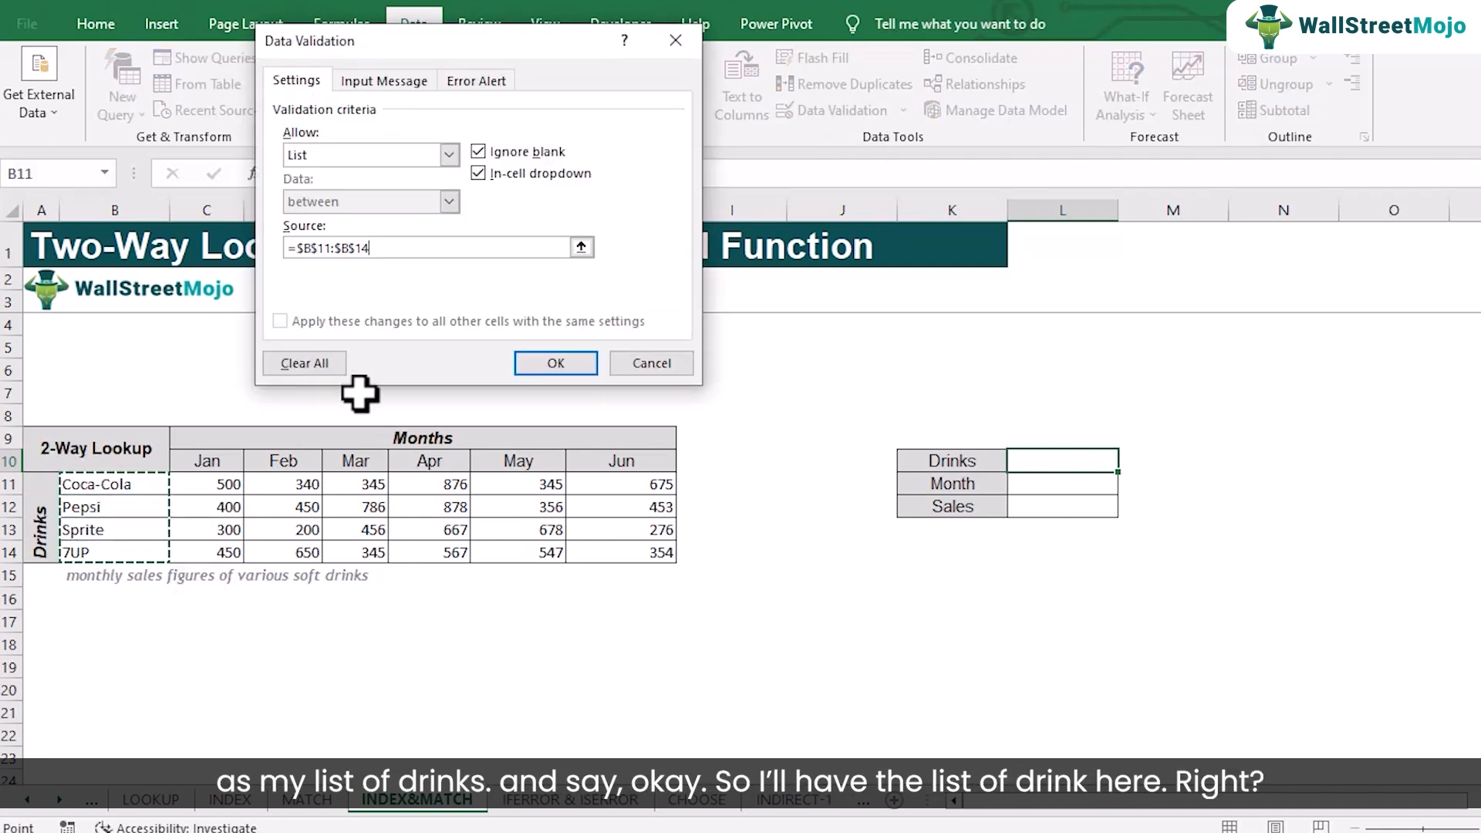
pyautogui.click(656, 360)
pyautogui.click(1128, 460)
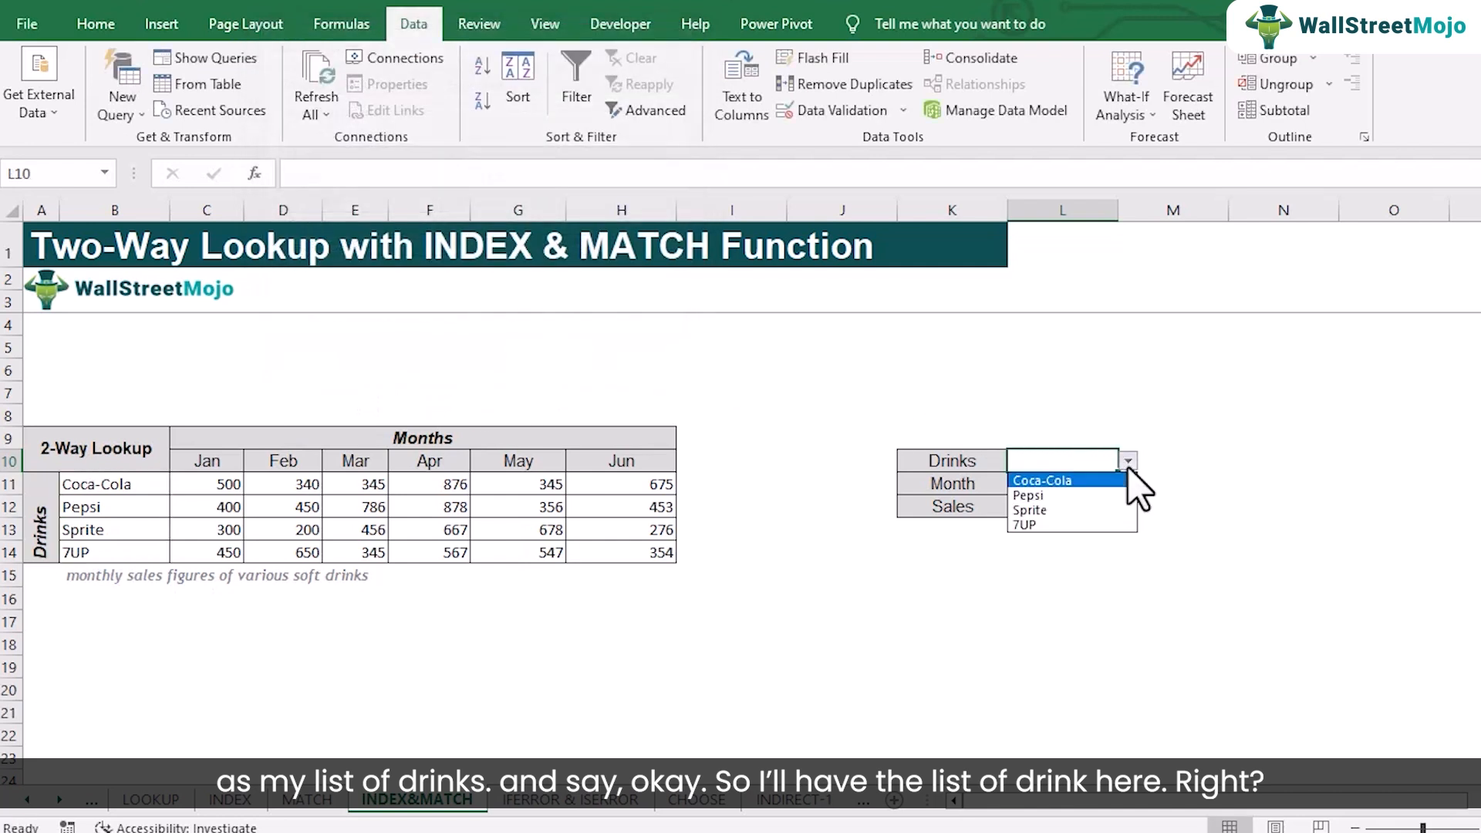
pyautogui.click(1123, 494)
# Add a list validation to the Month cell L11 with source =$C$10:$H$10 and choose Mar from its list
pyautogui.click(1082, 483)
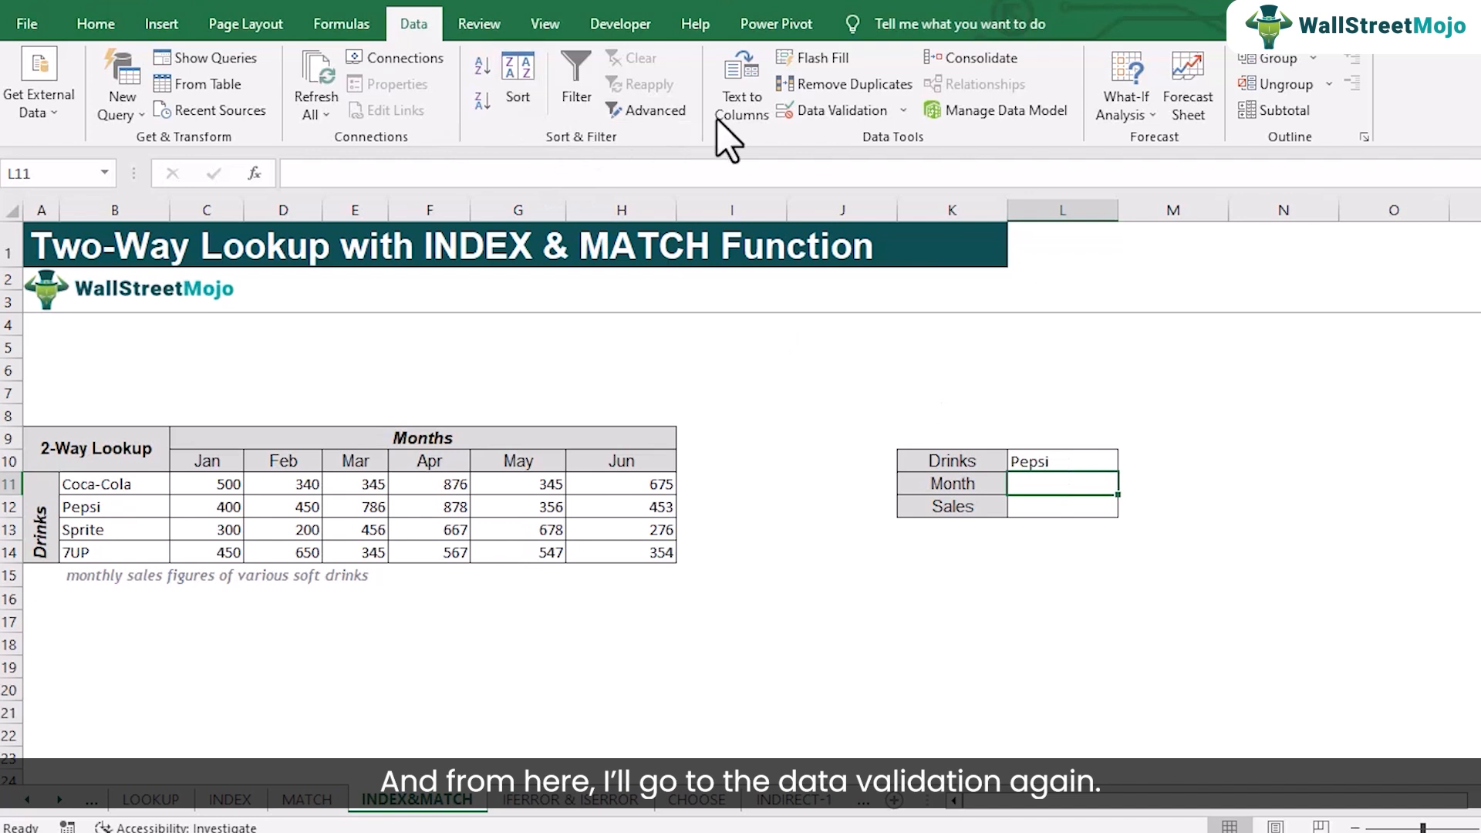
pyautogui.click(849, 111)
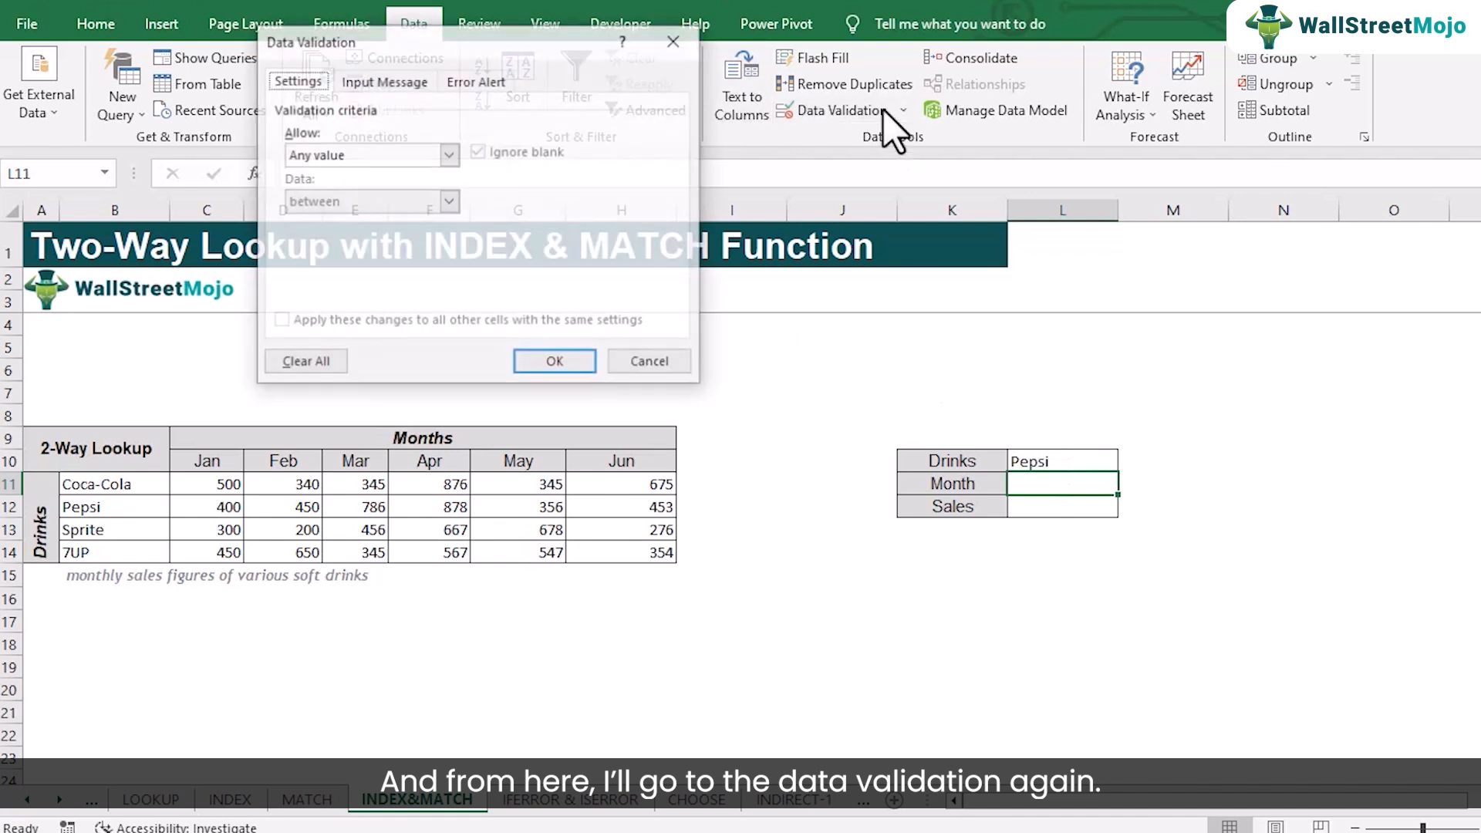
pyautogui.click(449, 154)
pyautogui.click(370, 223)
pyautogui.click(339, 247)
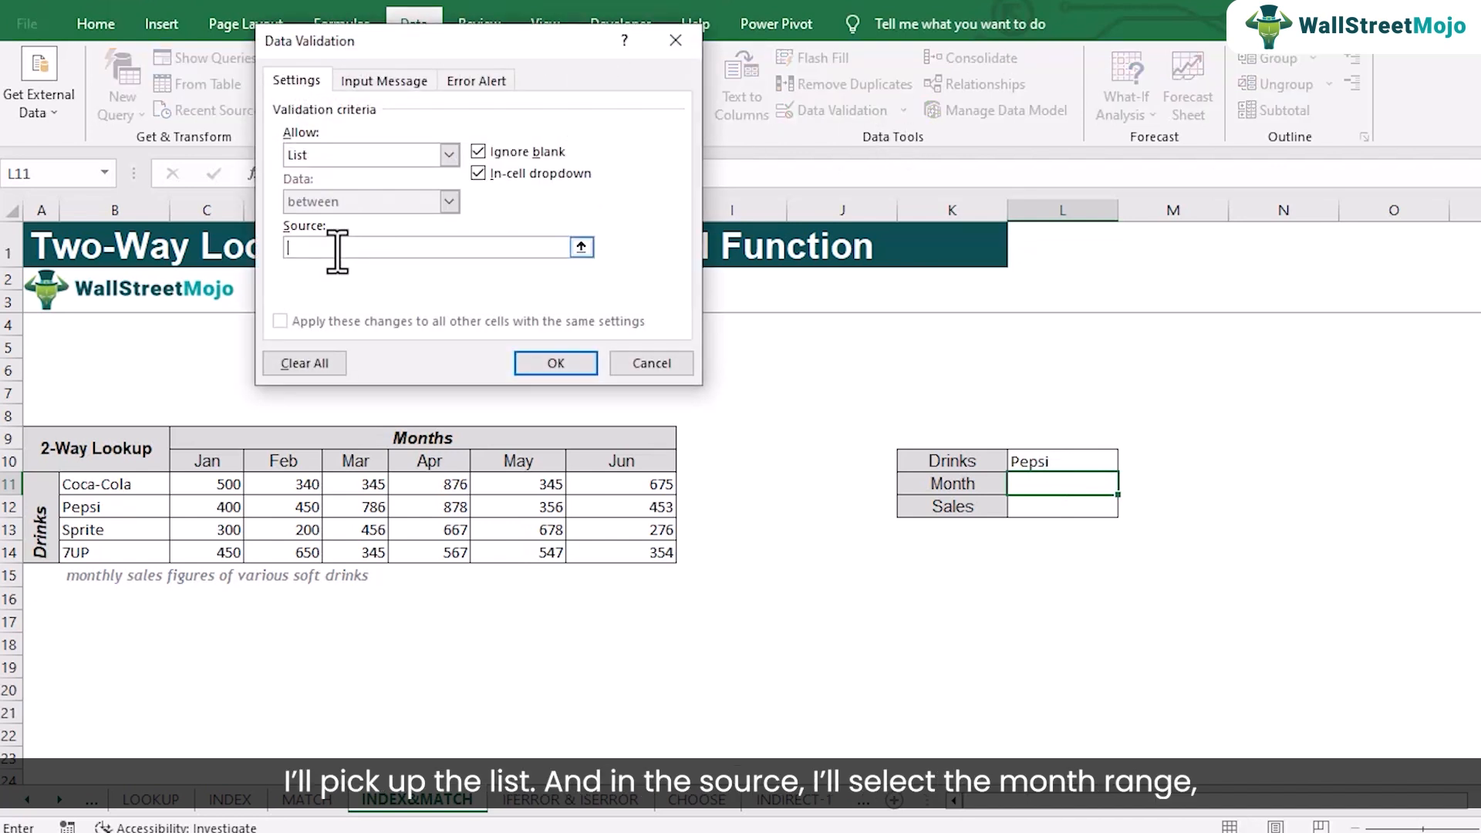
pyautogui.moveTo(220, 467); pyautogui.dragTo(635, 469)
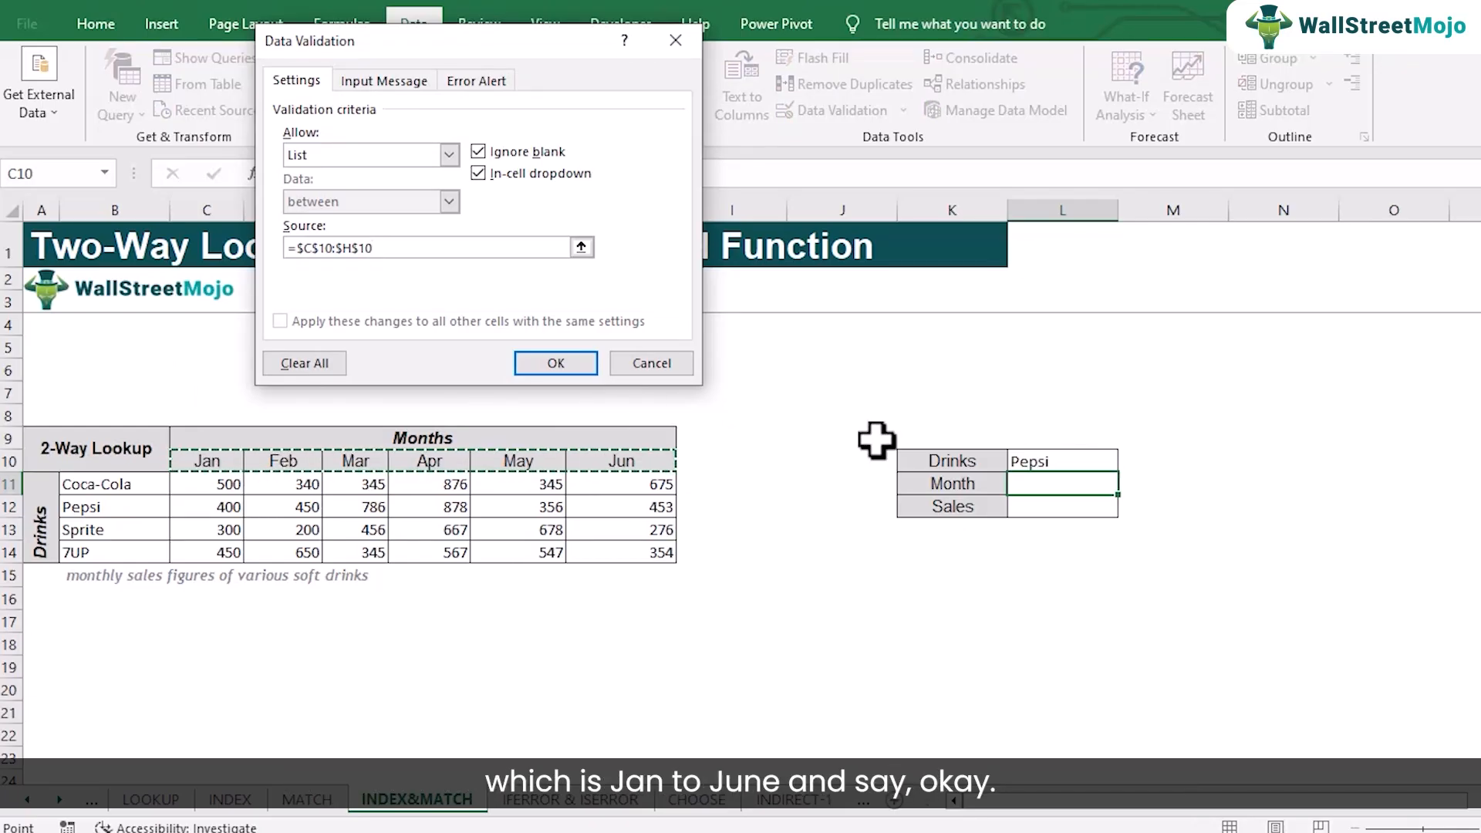
pyautogui.click(580, 360)
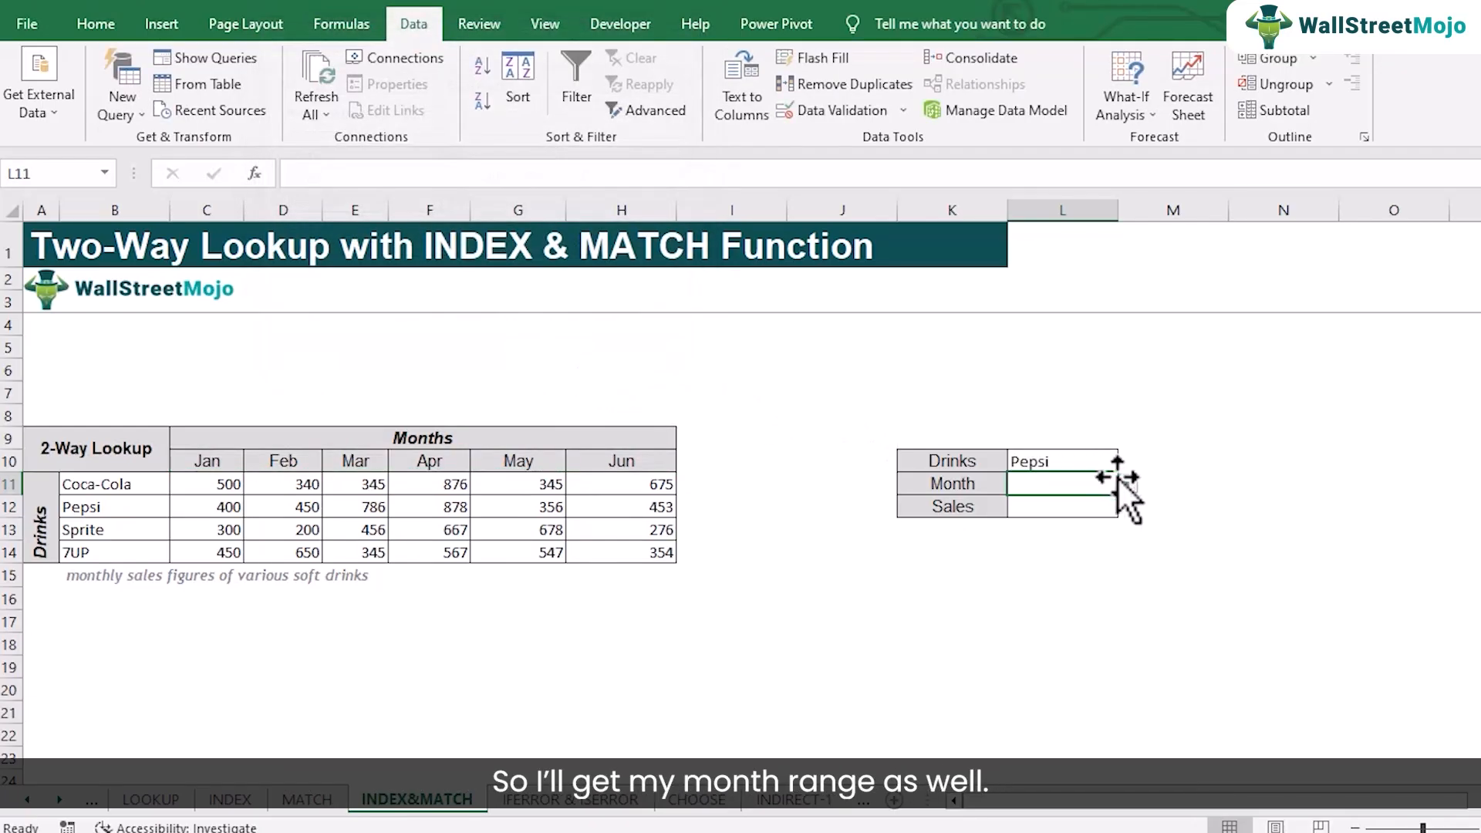
pyautogui.click(1127, 483)
pyautogui.click(1034, 533)
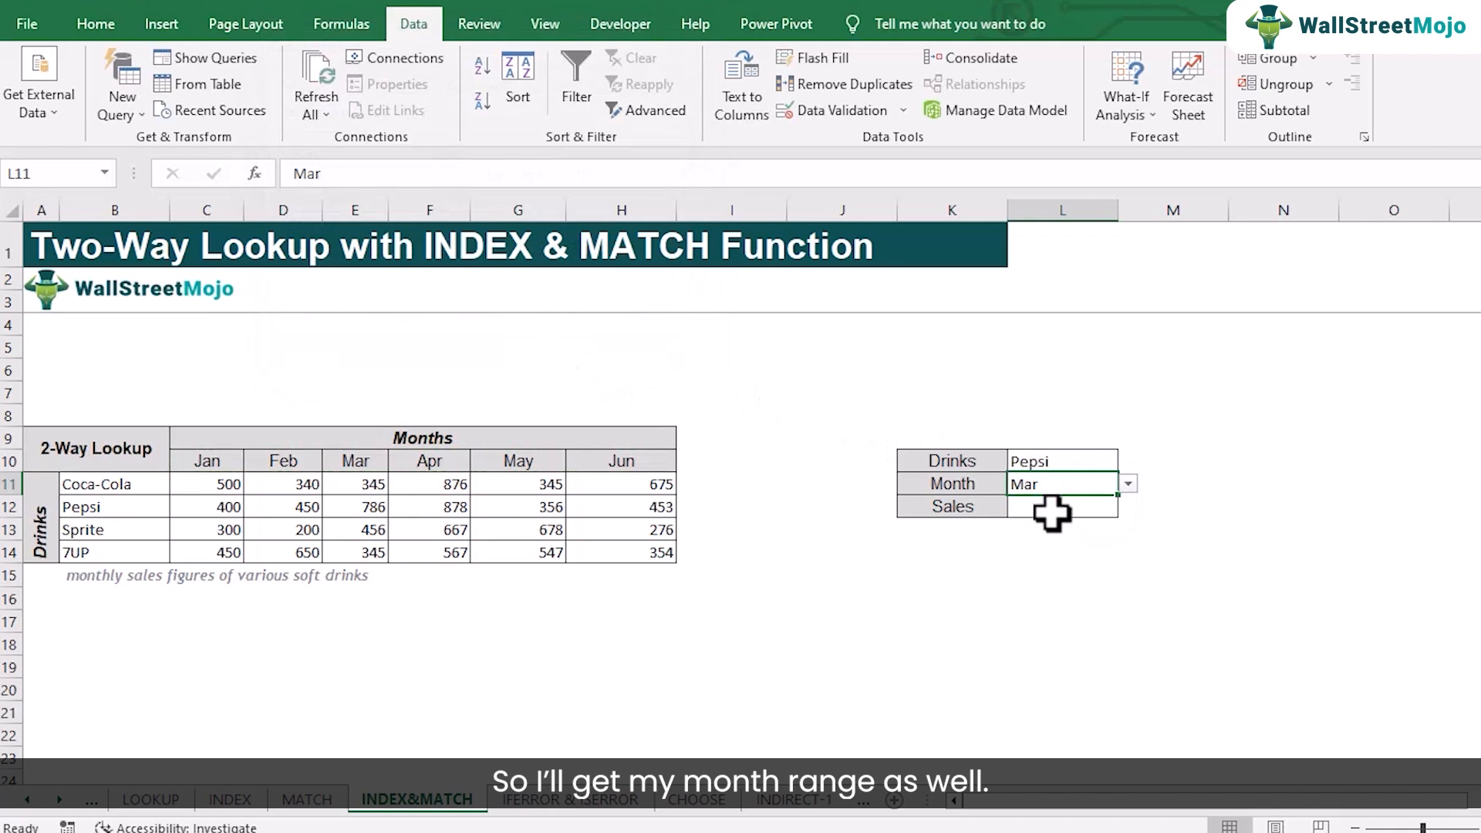
# Begin an INDEX formula in the Sales cell L12 with the sales figures C11:H14 as the array
pyautogui.click(1050, 511)
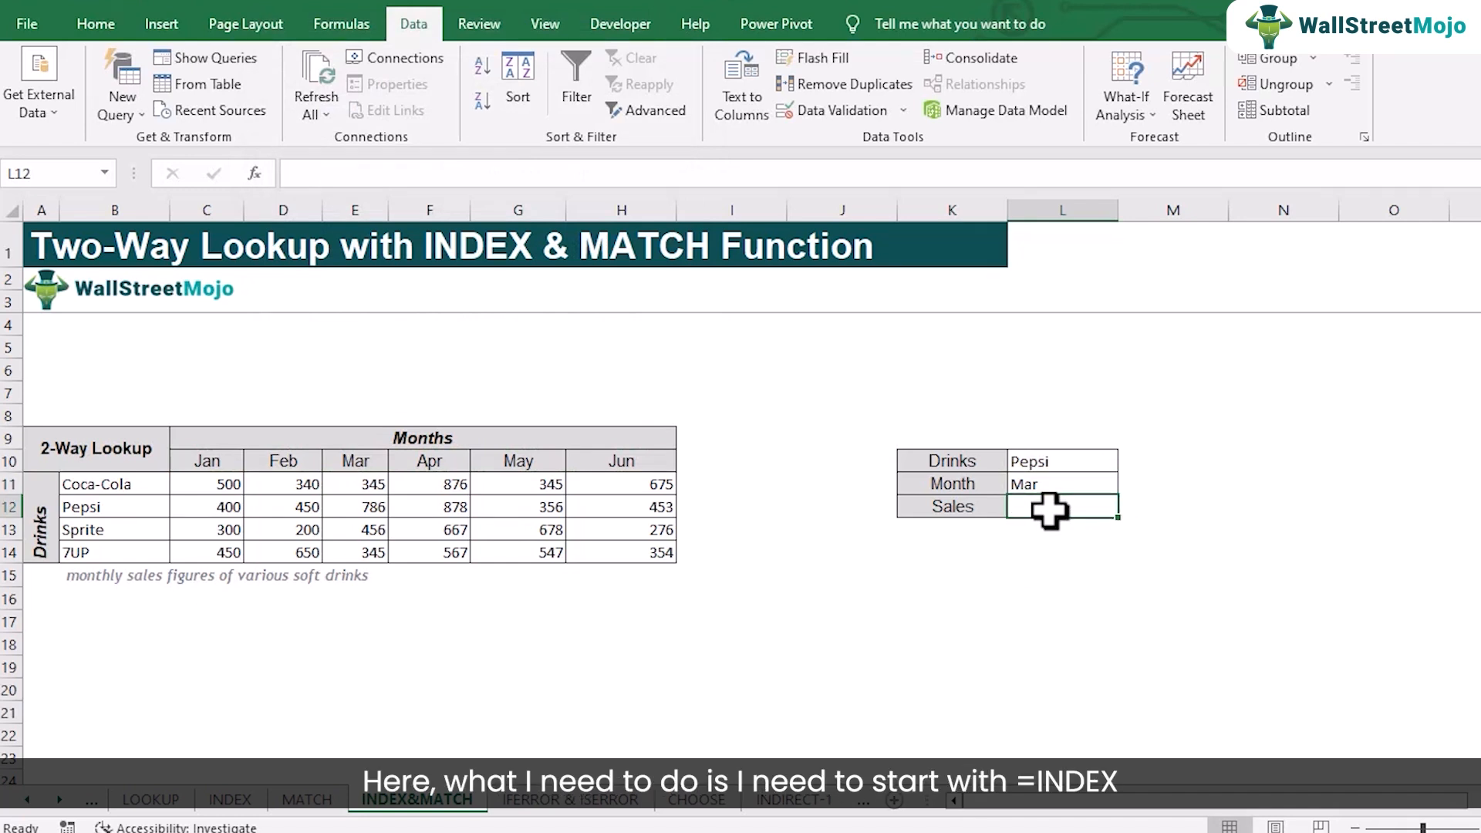
pyautogui.write('=index')
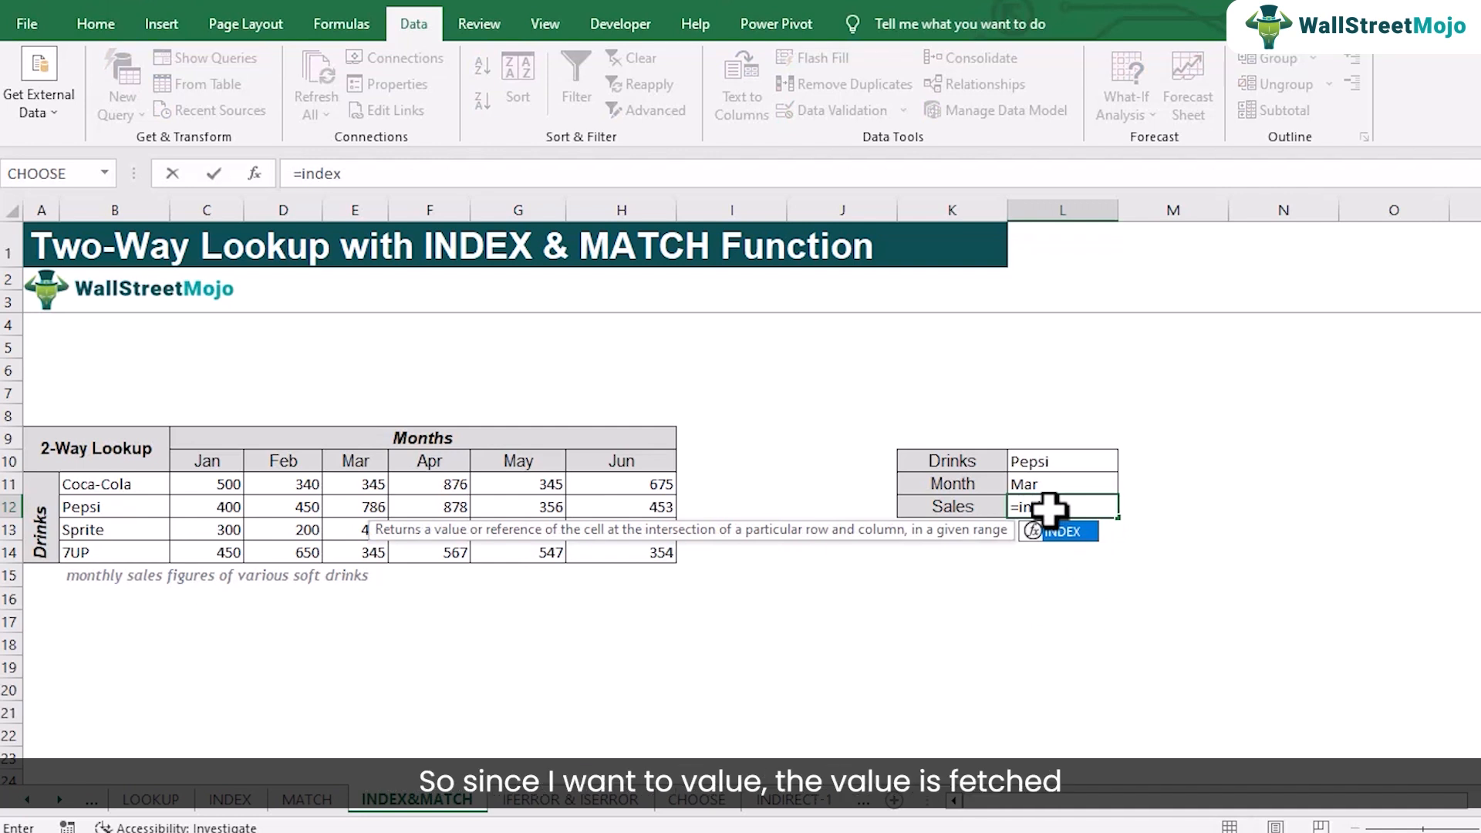
pyautogui.write('(')
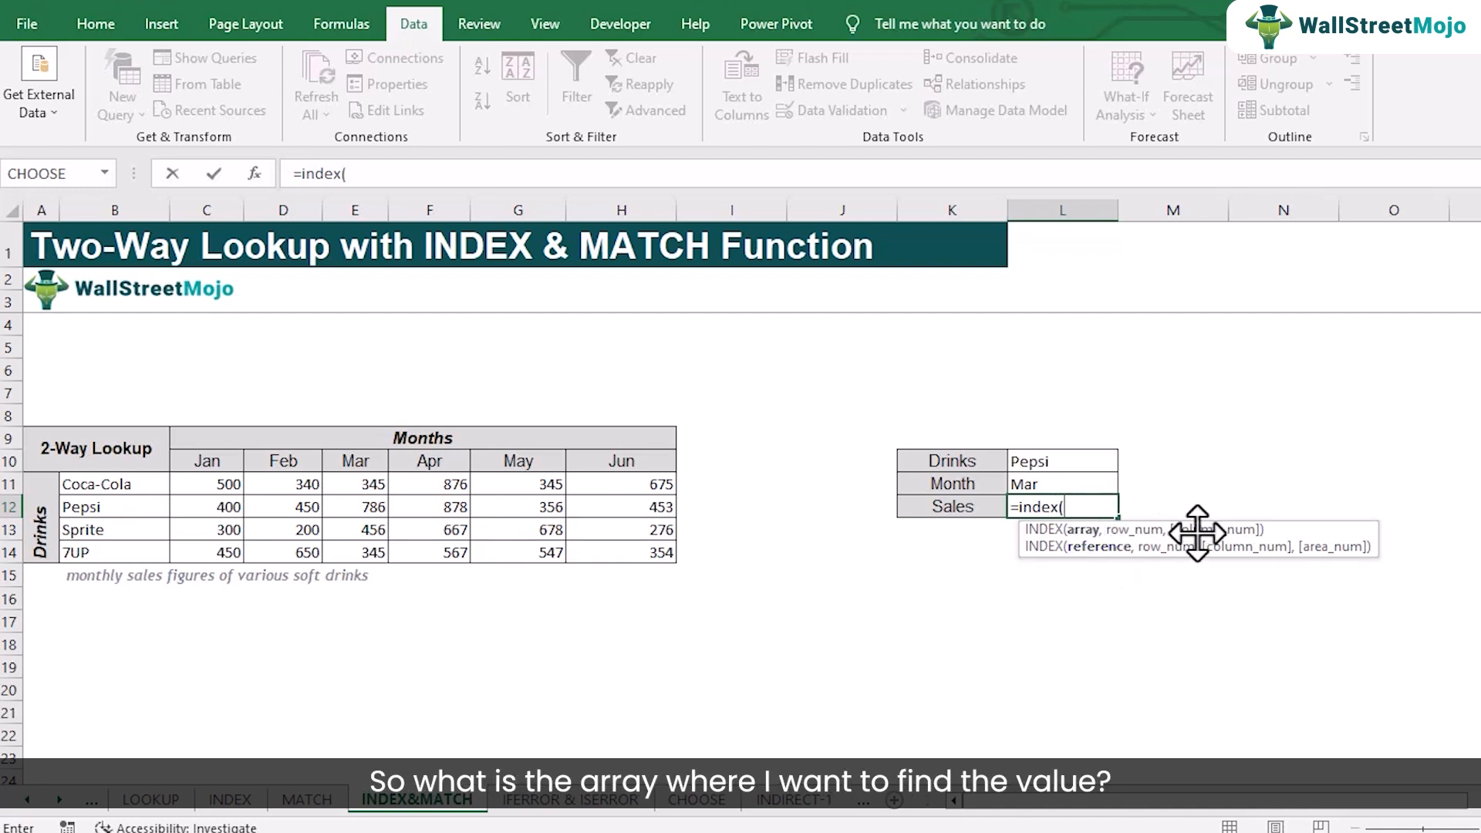
pyautogui.moveTo(207, 477); pyautogui.dragTo(615, 550)
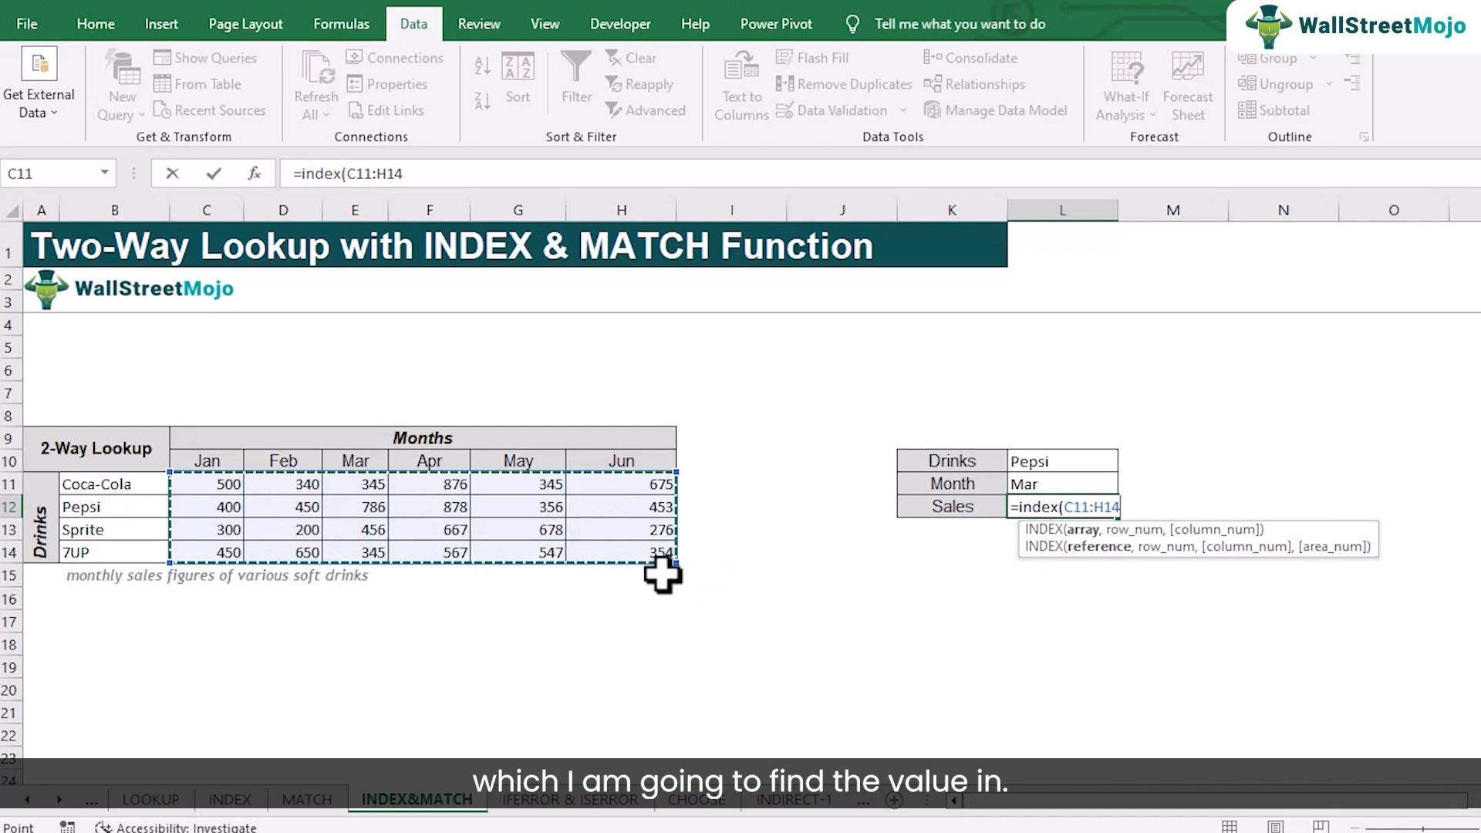
pyautogui.write(',')
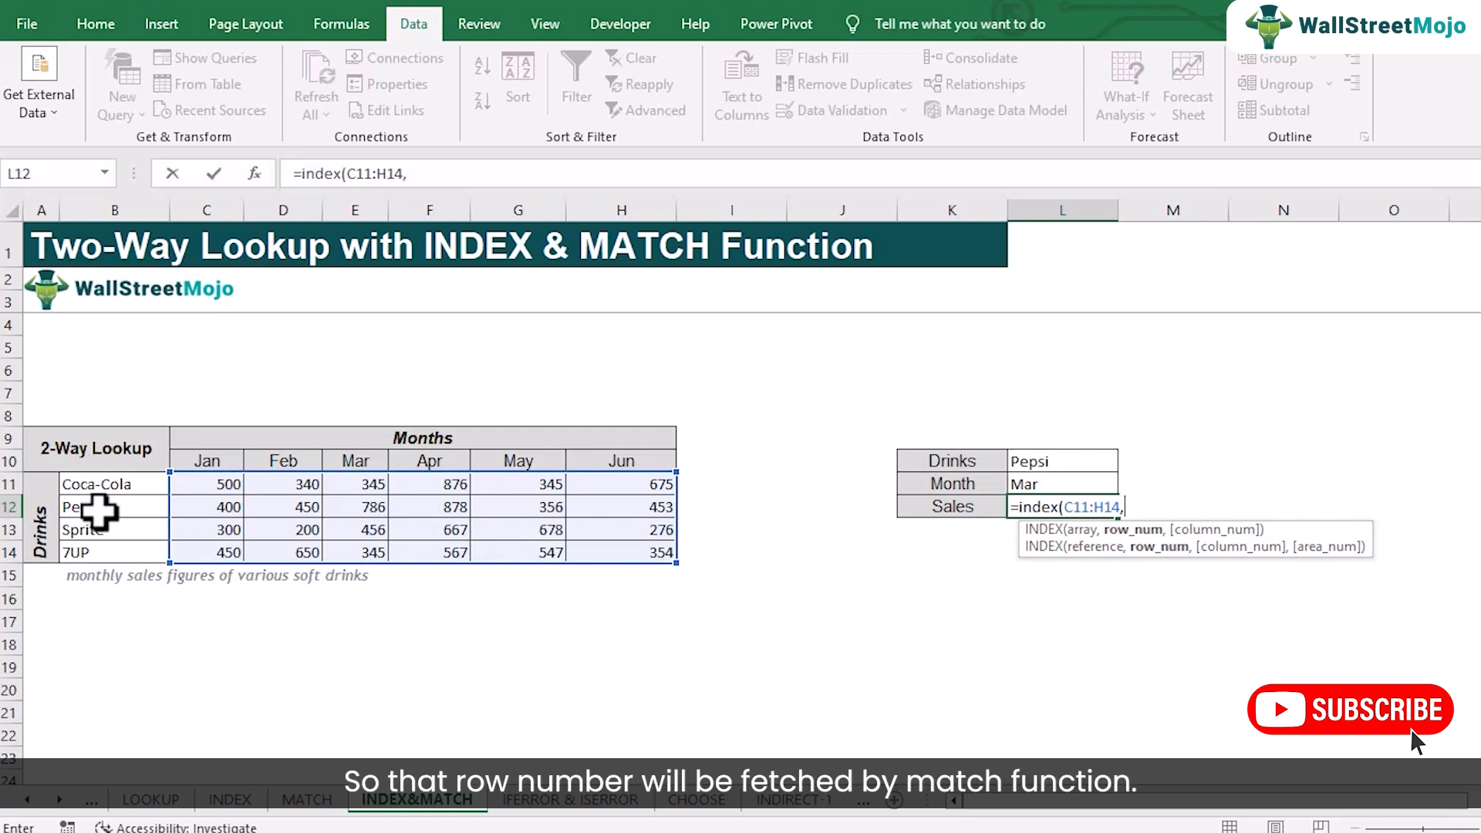
# Supply the formula's row number with match(L10,B11:B14,0), an exact match of the chosen drink
pyautogui.write('match')
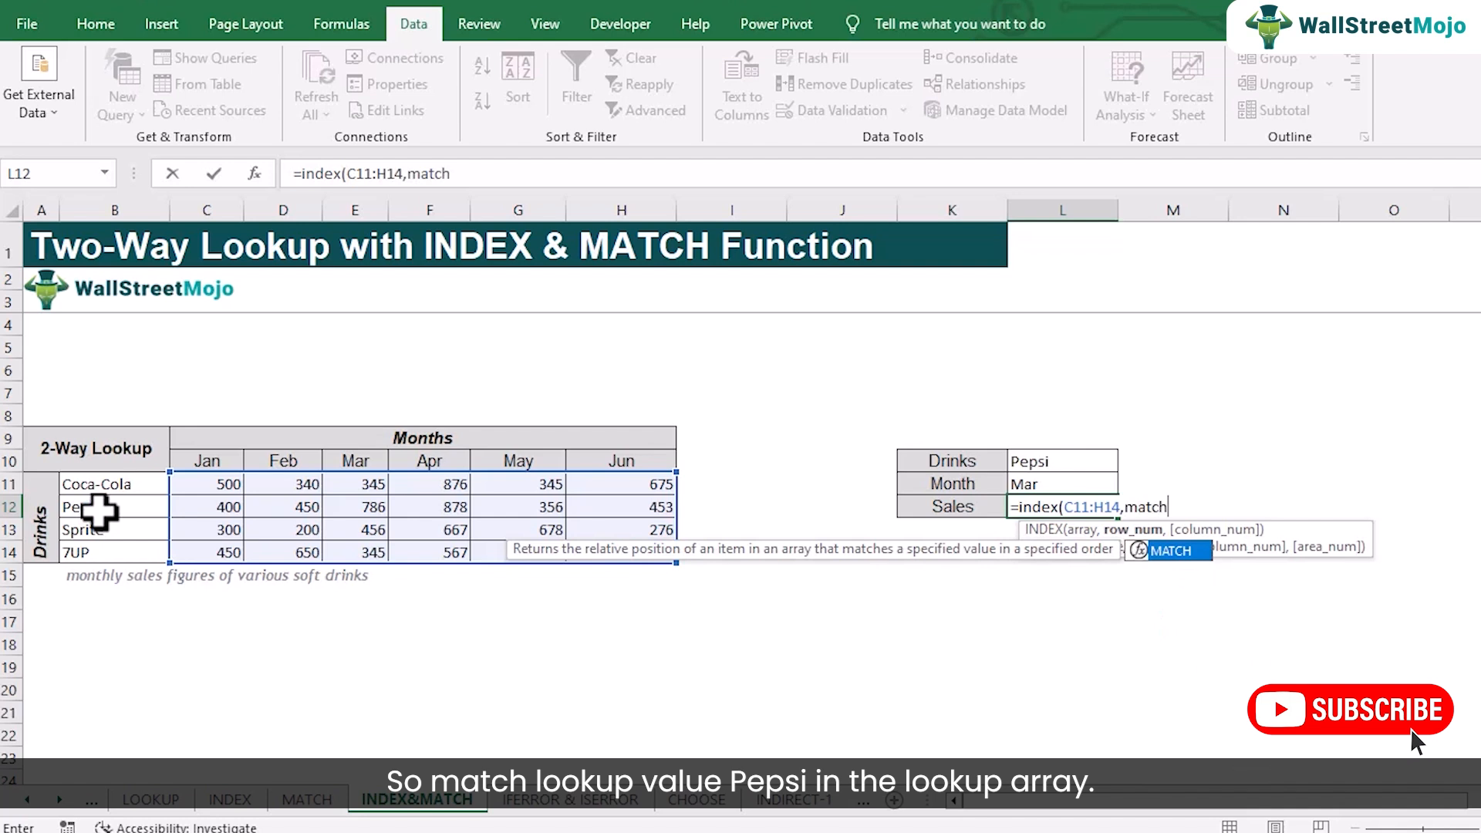
pyautogui.write('(')
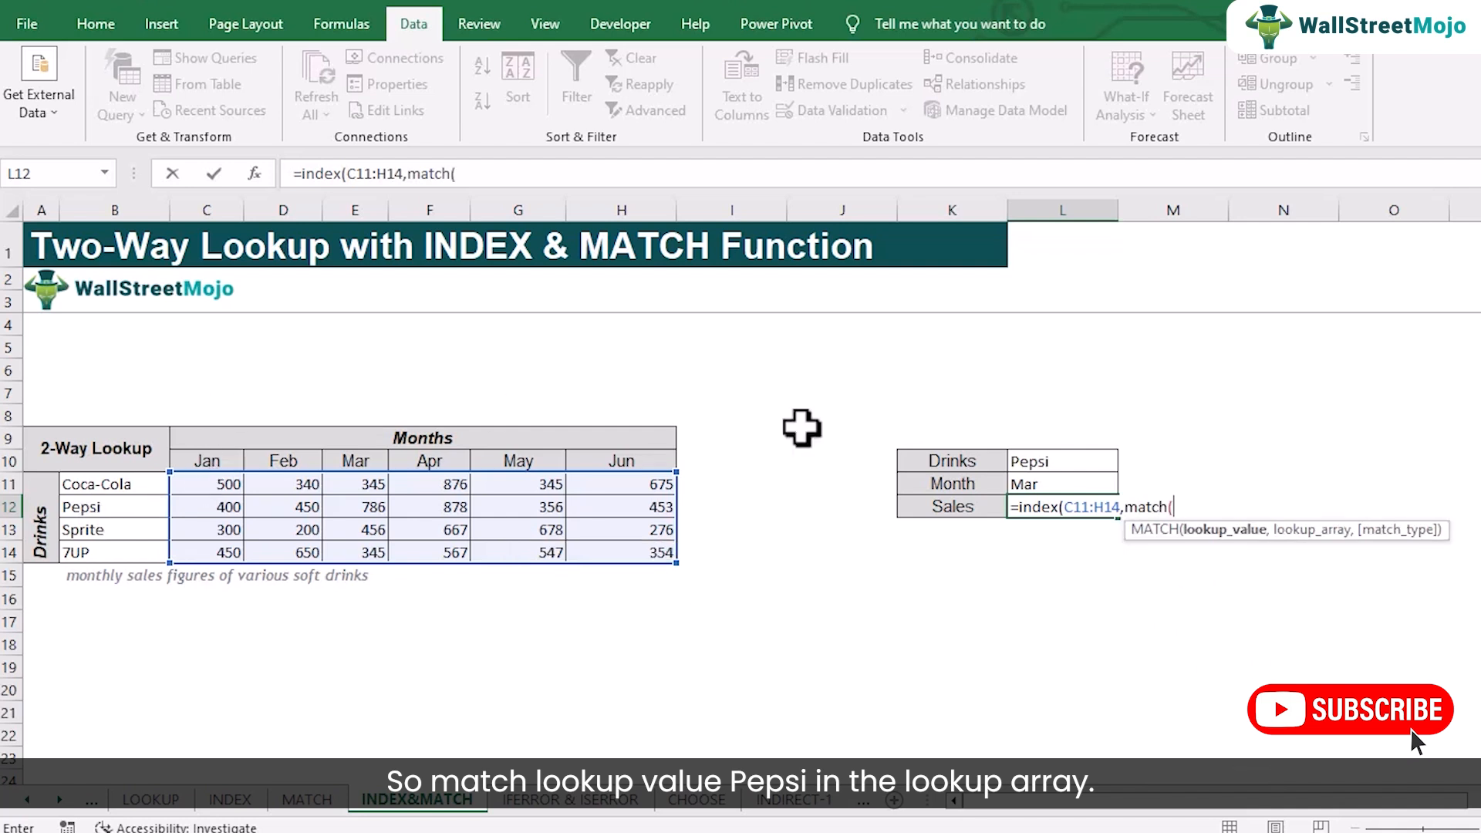
pyautogui.click(1049, 463)
pyautogui.write(',')
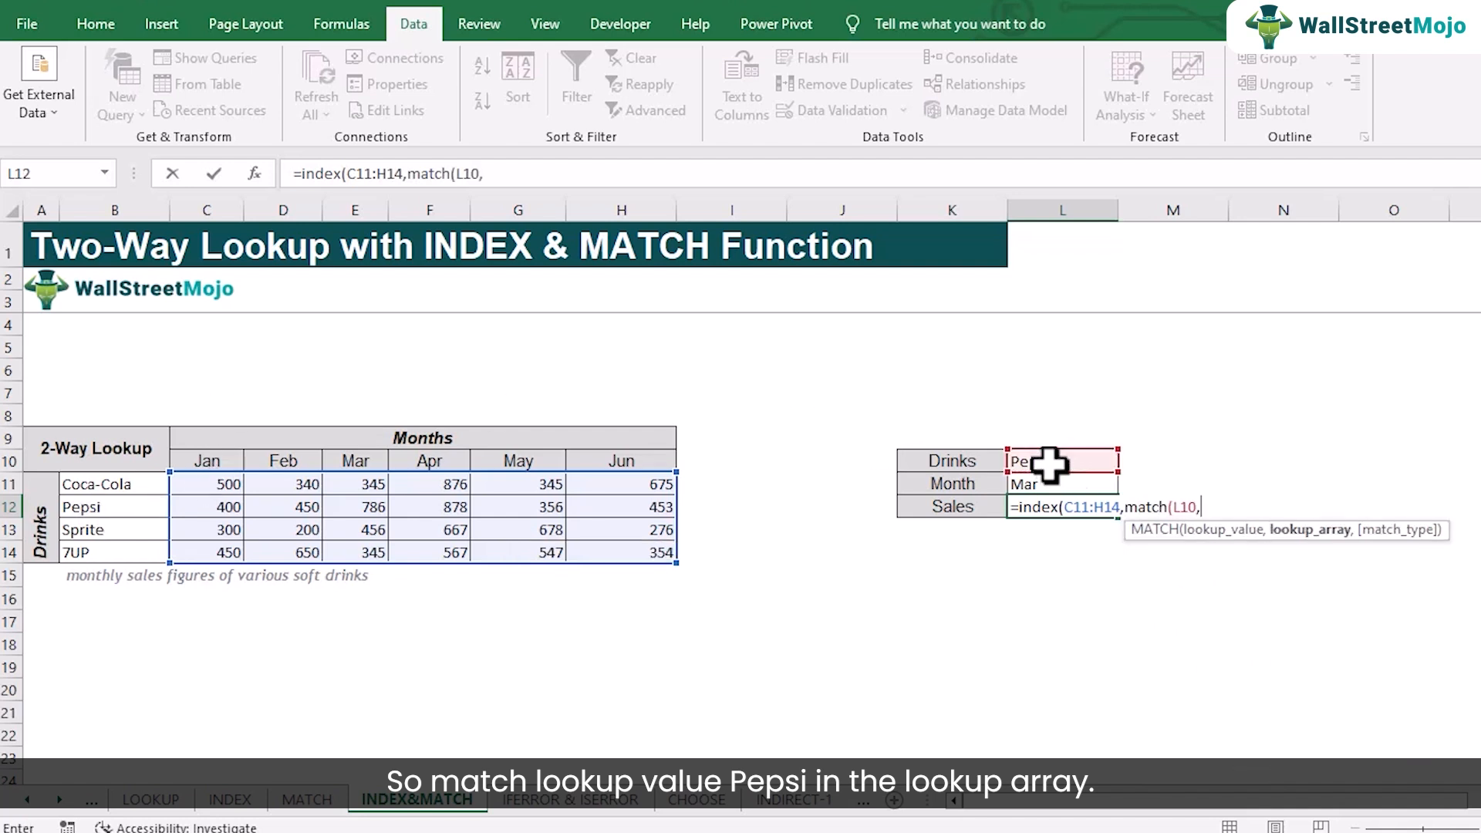
pyautogui.moveTo(132, 484); pyautogui.dragTo(127, 551)
pyautogui.write(',0')
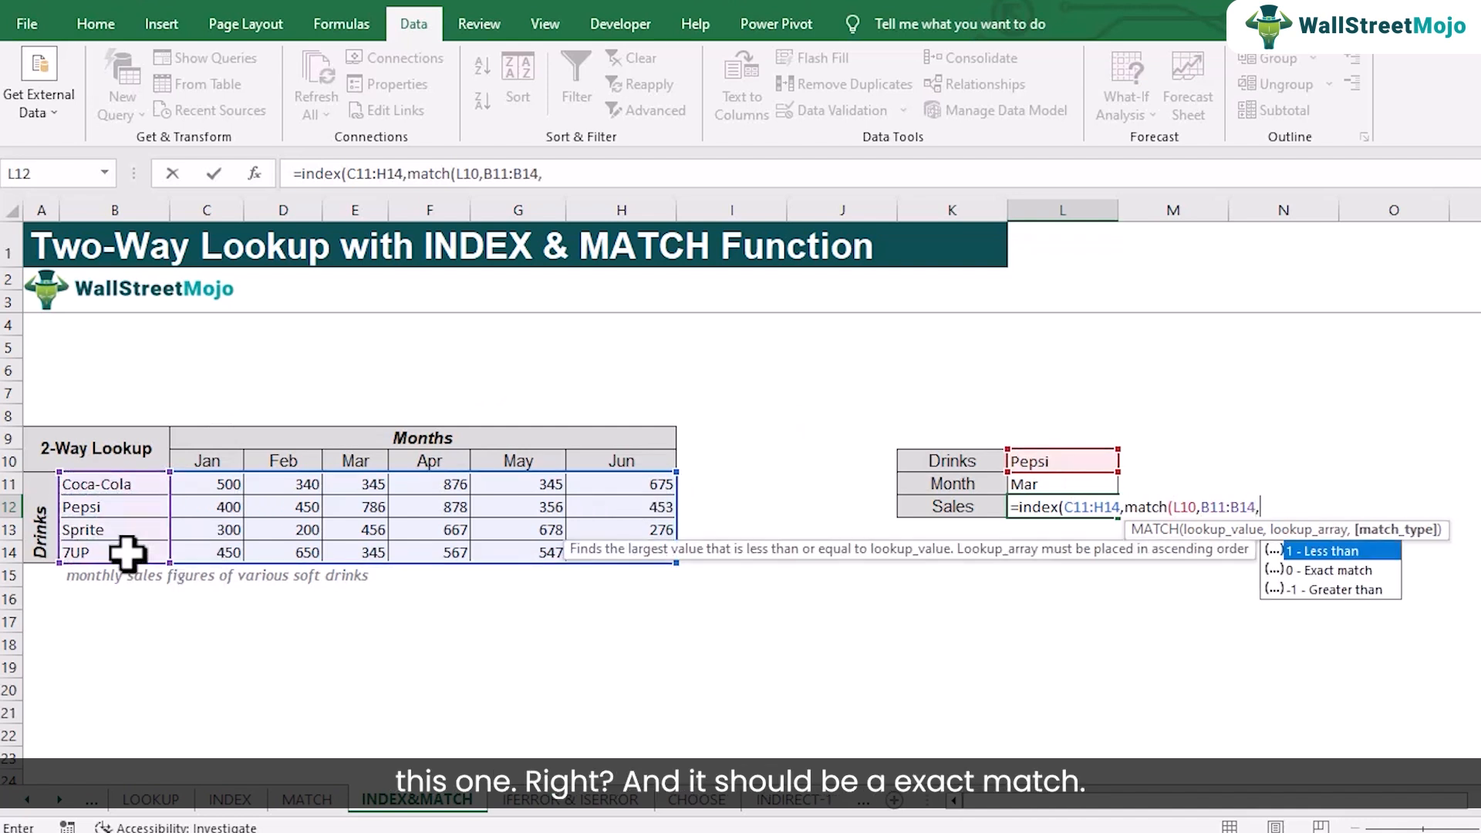
pyautogui.write('),')
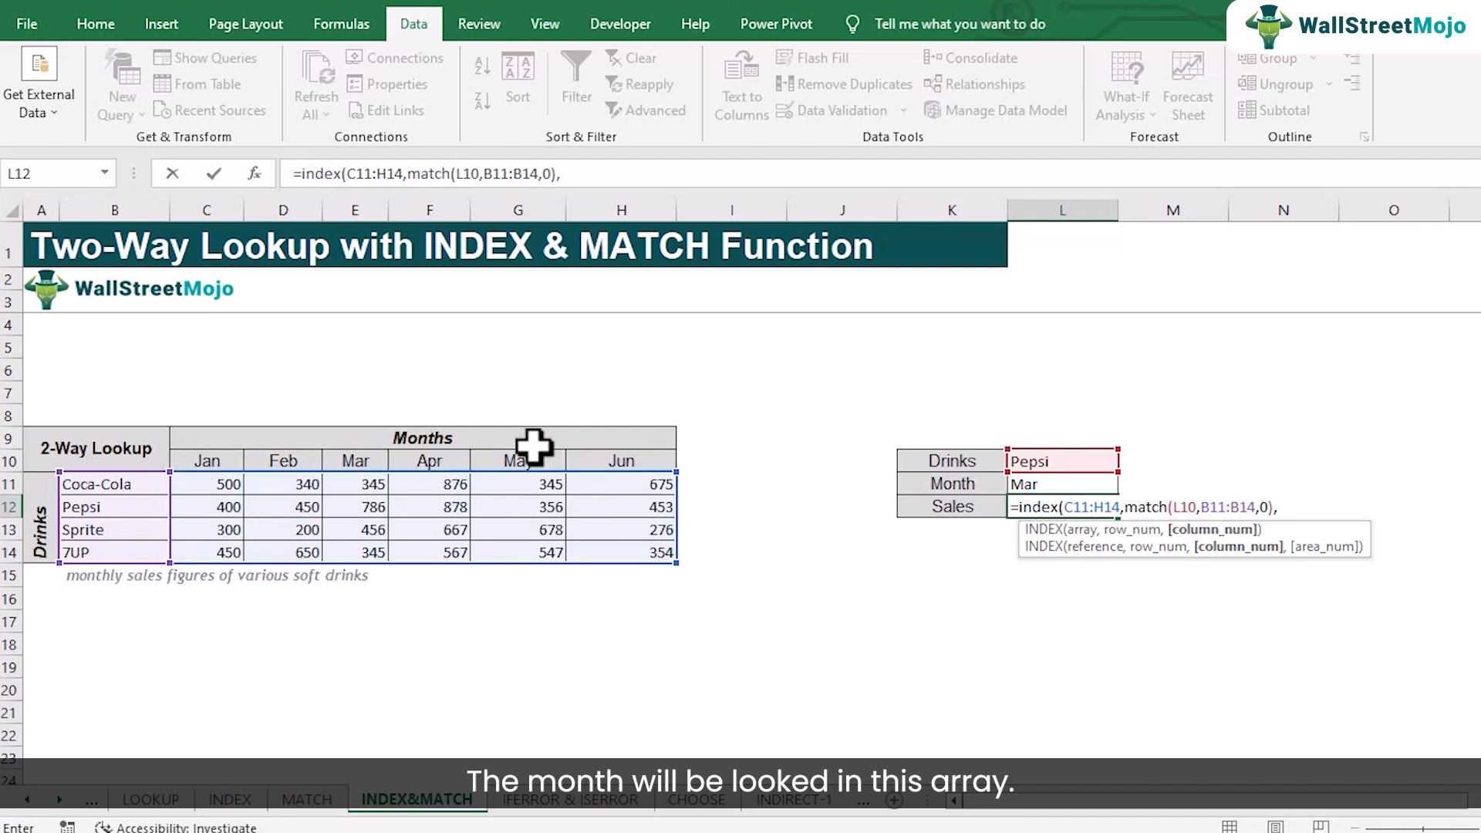
# Supply the INDEX formula's column number with match(L11,C10:H10,0), an exact match of the chosen month, and complete the formula in L12
pyautogui.write('match')
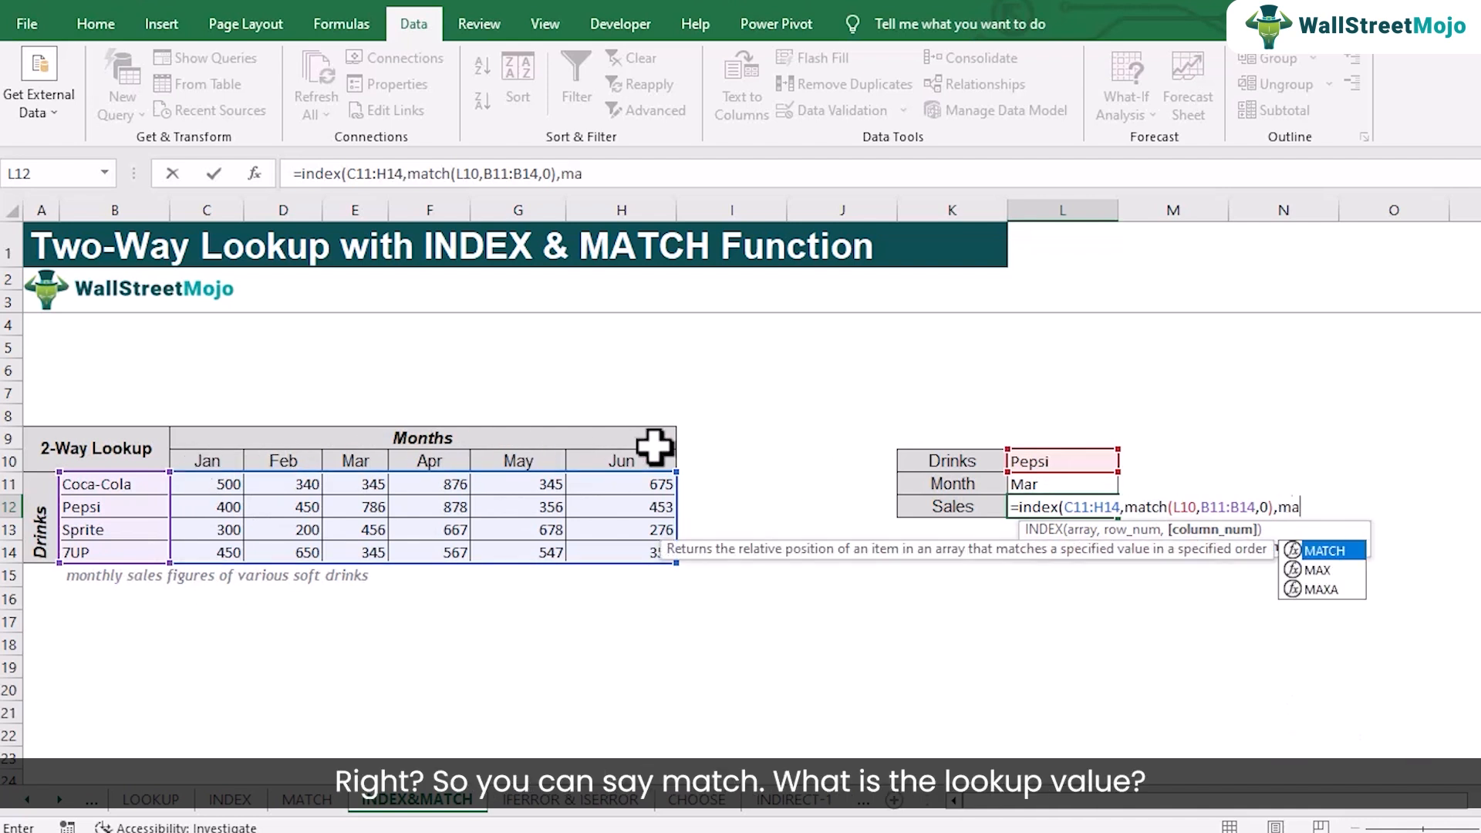
pyautogui.write('(')
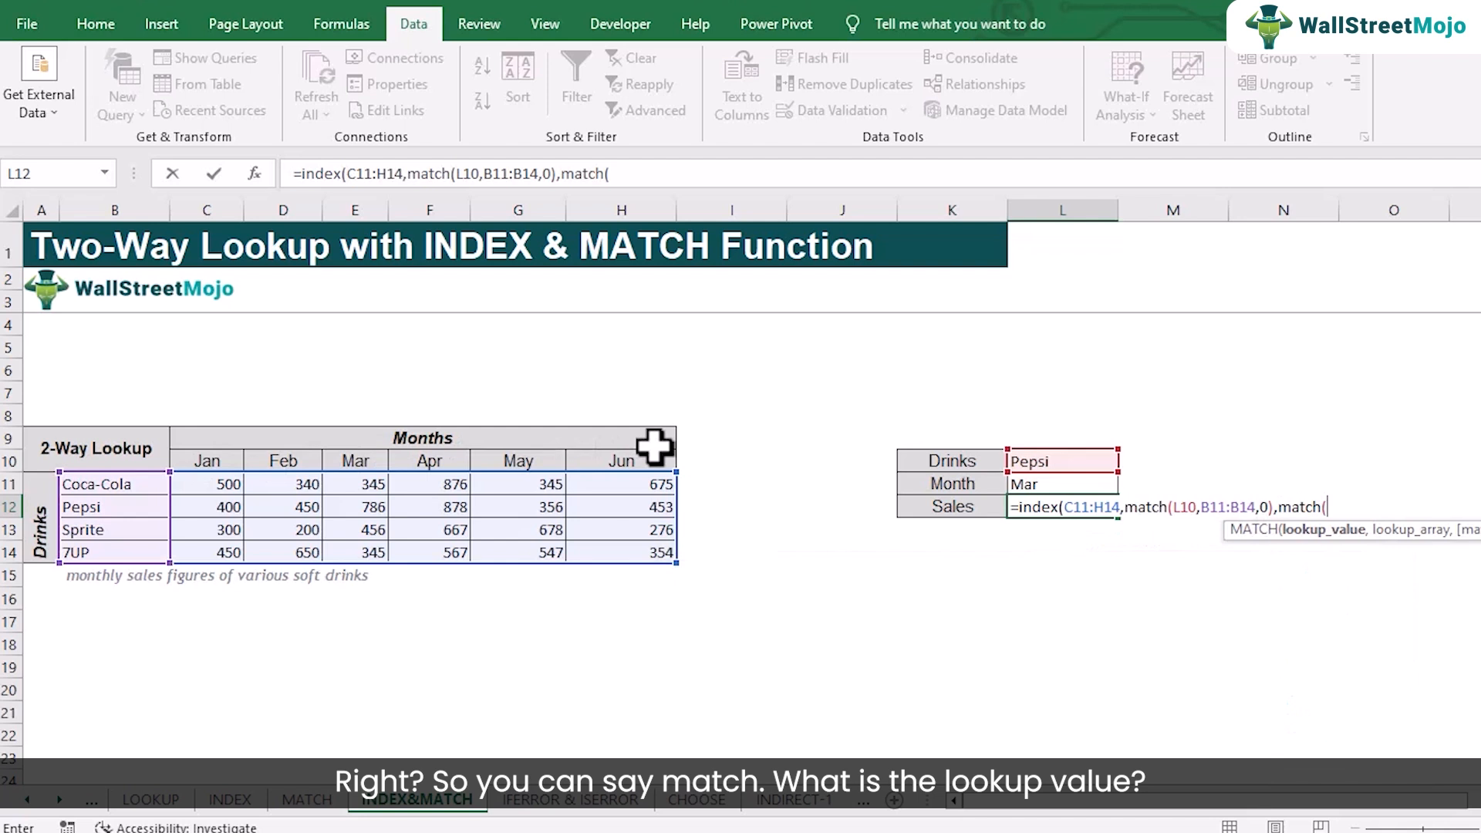
pyautogui.click(1076, 484)
pyautogui.write(',')
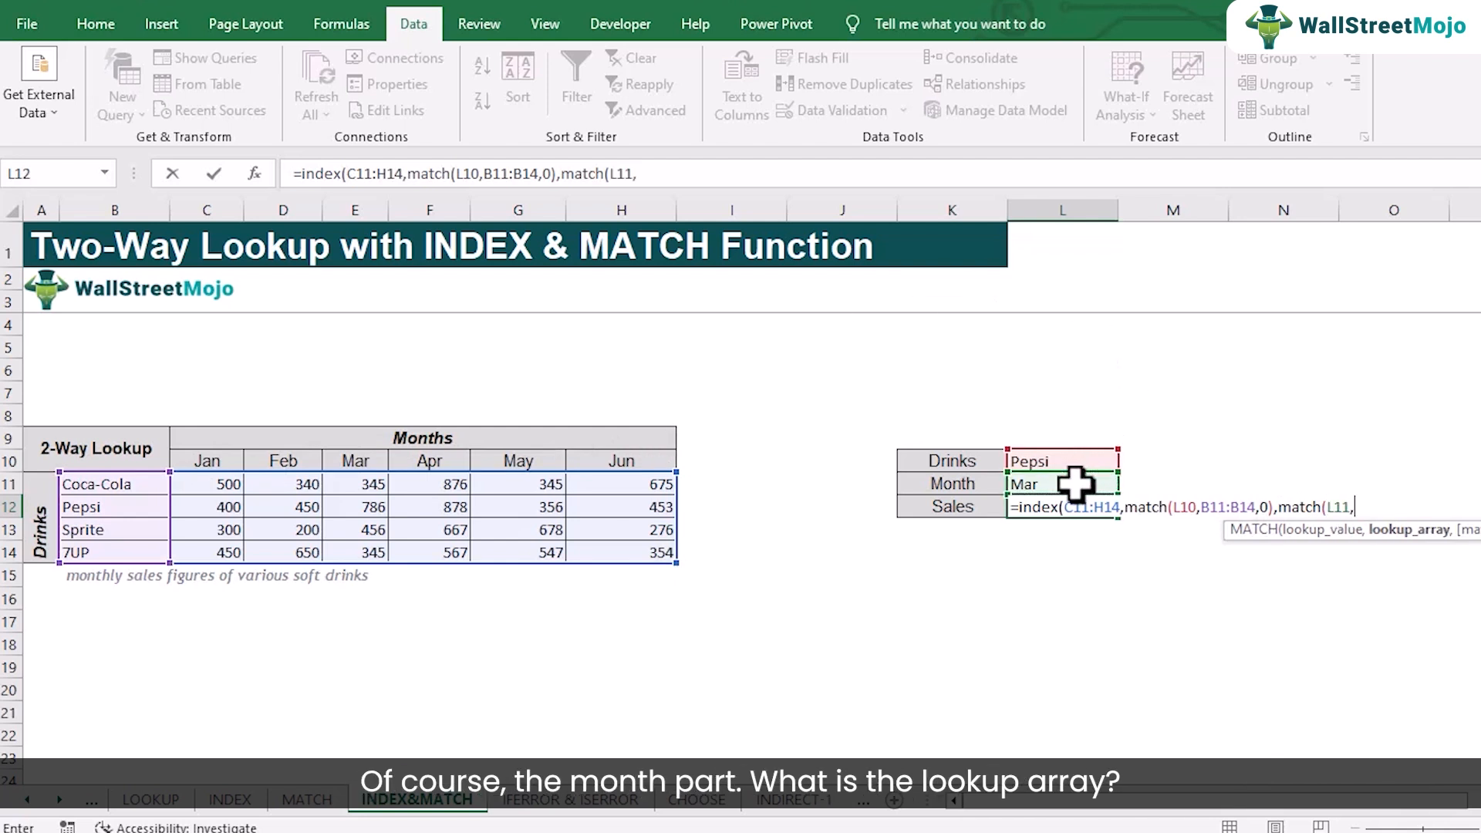
pyautogui.moveTo(216, 463); pyautogui.dragTo(571, 460)
pyautogui.write(',')
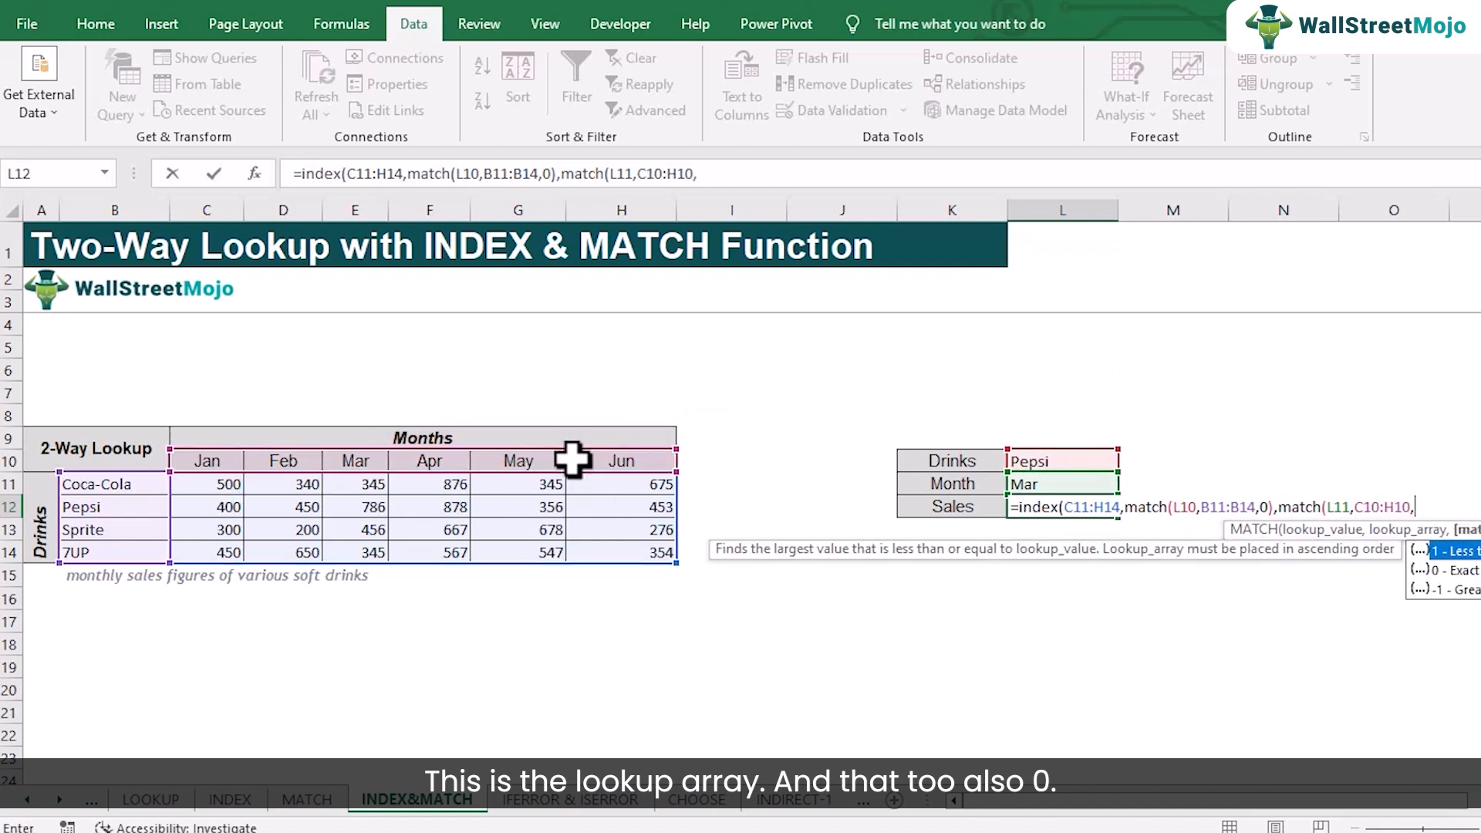
pyautogui.write('0))')
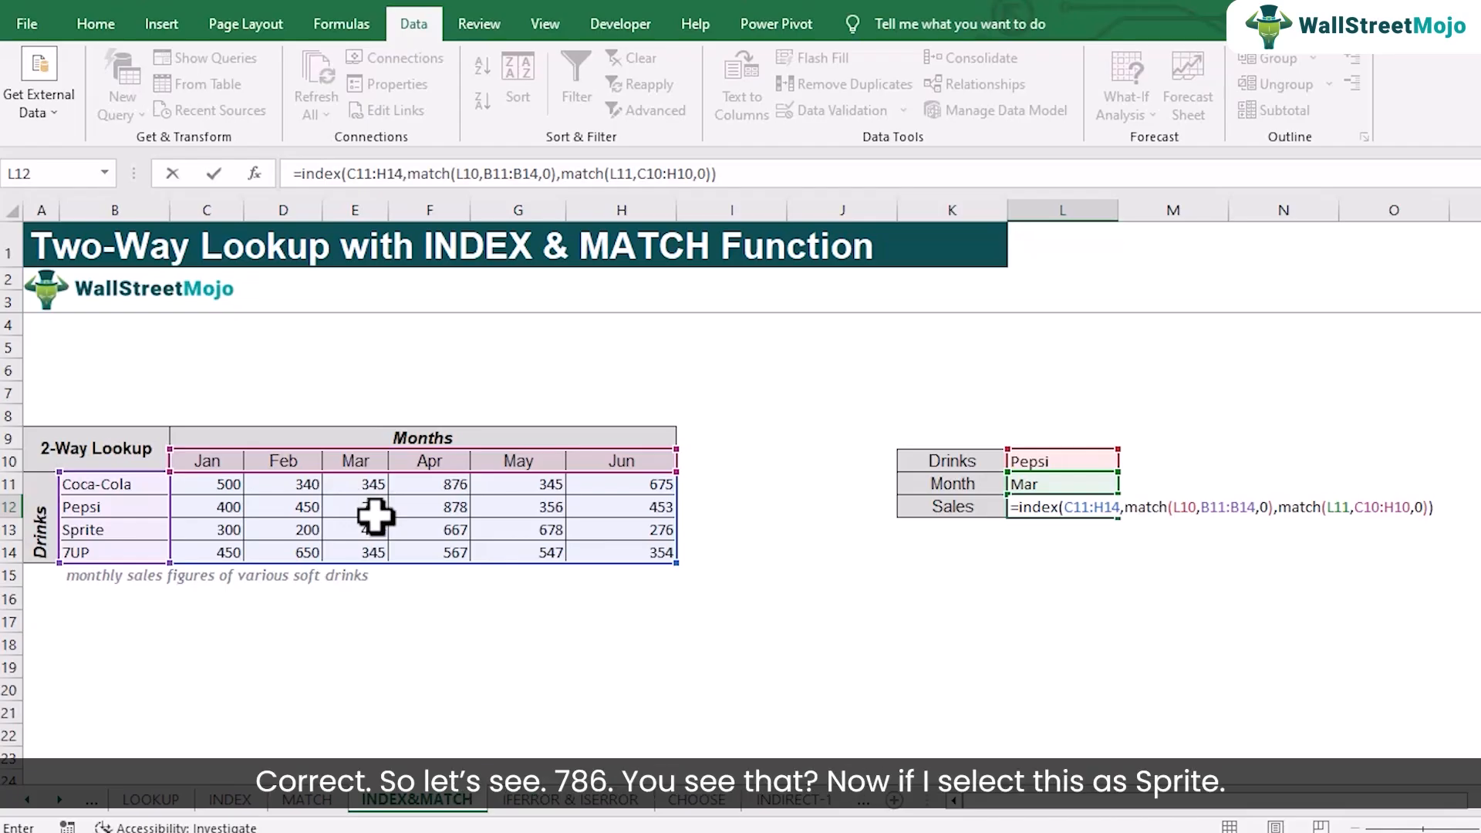
pyautogui.press('Return')
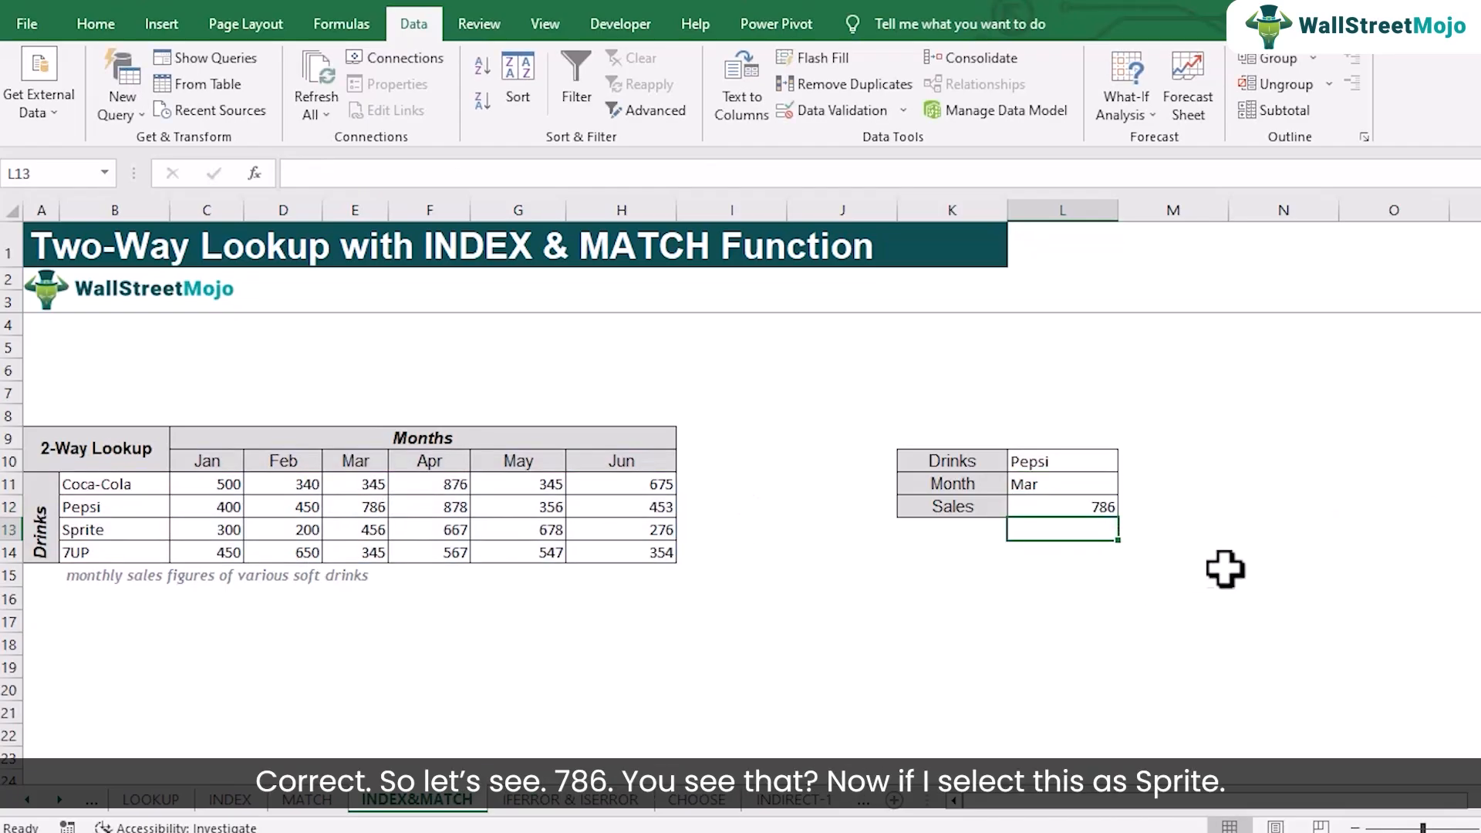
pyautogui.click(1094, 508)
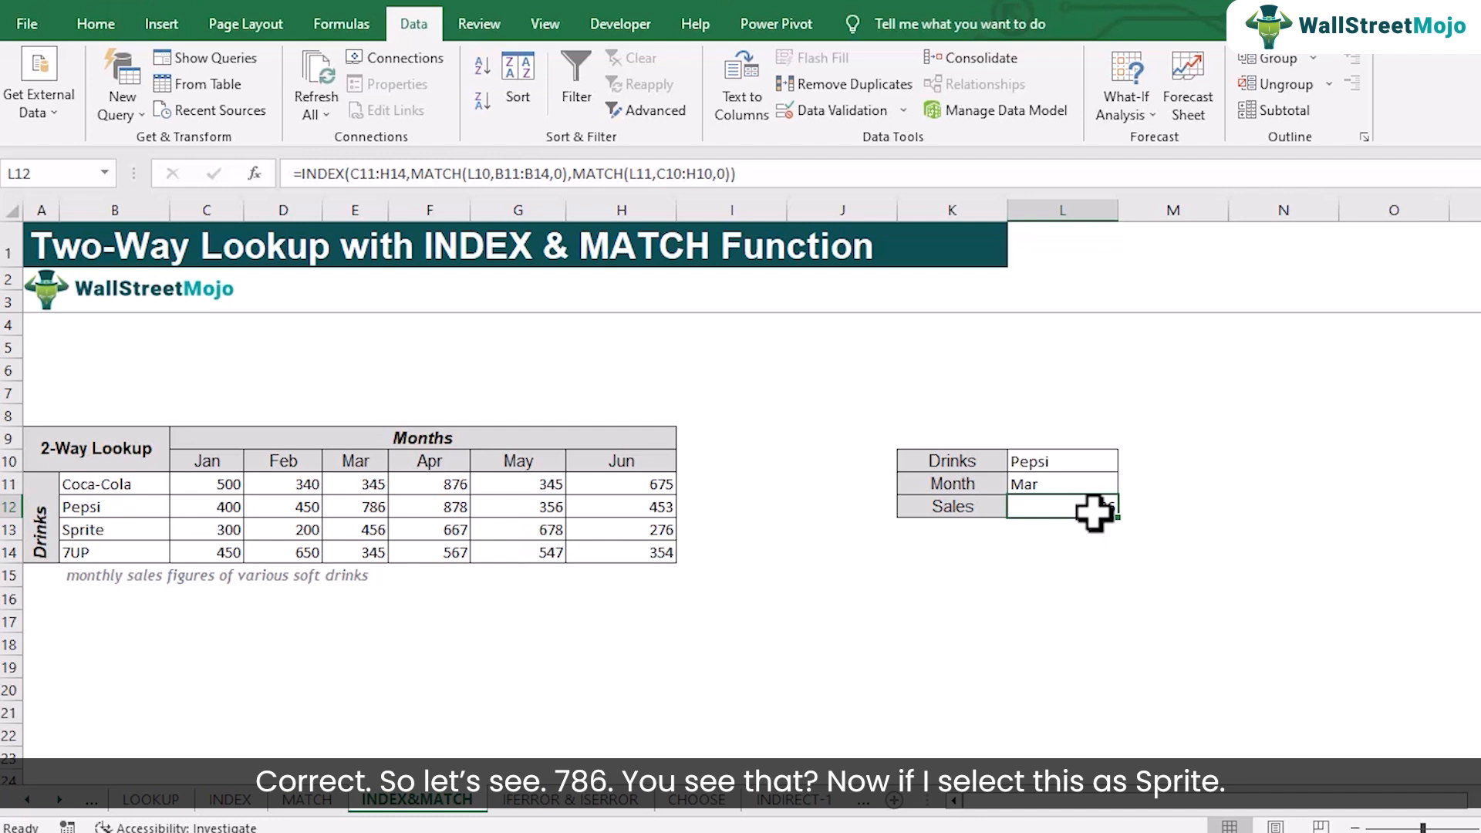
# Test the lookup by choosing Sprite in the Drinks cell L10 and check the result against Sprite's March figure in the table
pyautogui.click(1089, 459)
pyautogui.click(1128, 461)
pyautogui.click(1071, 510)
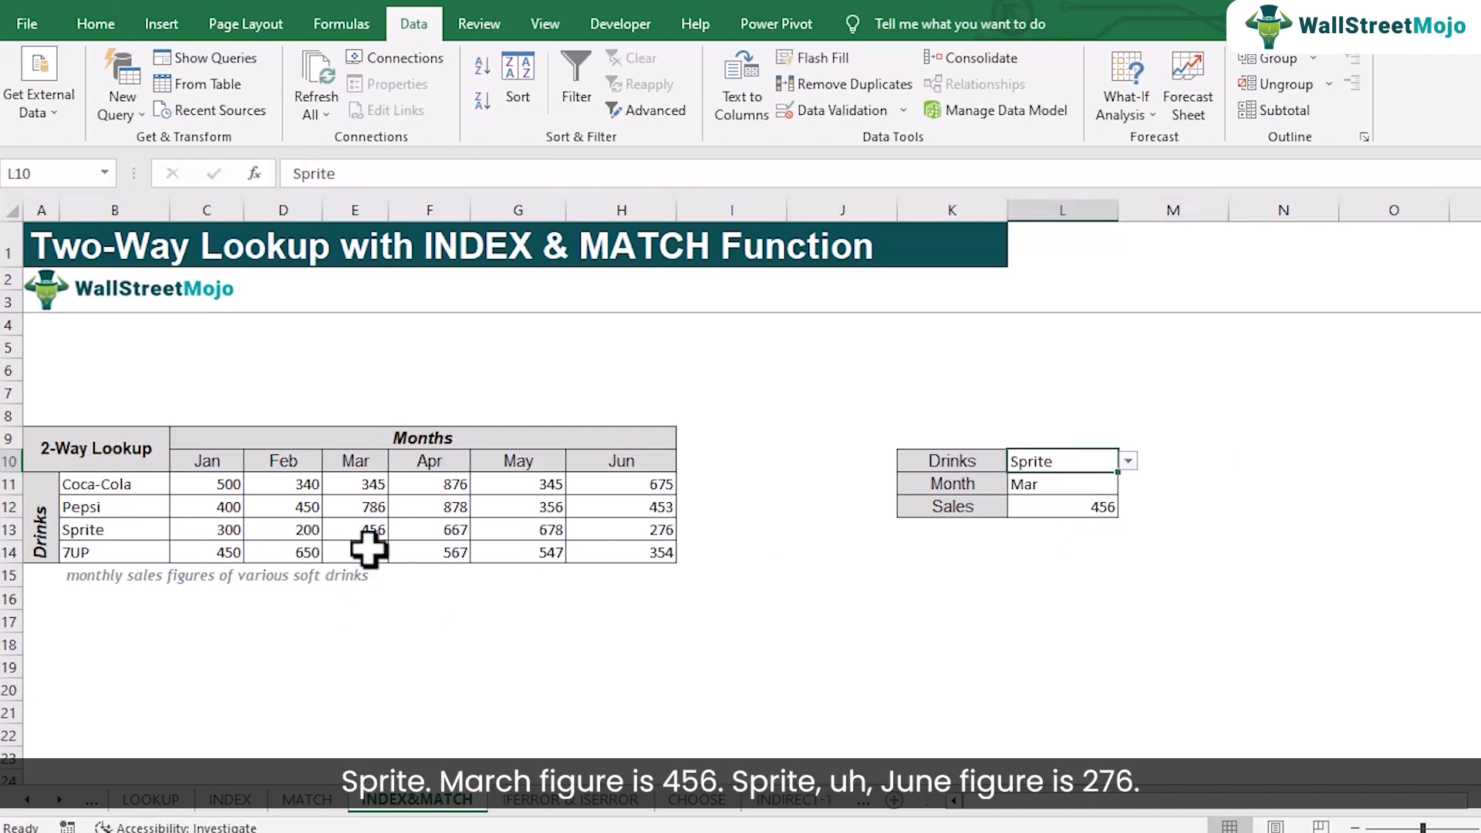
pyautogui.click(373, 530)
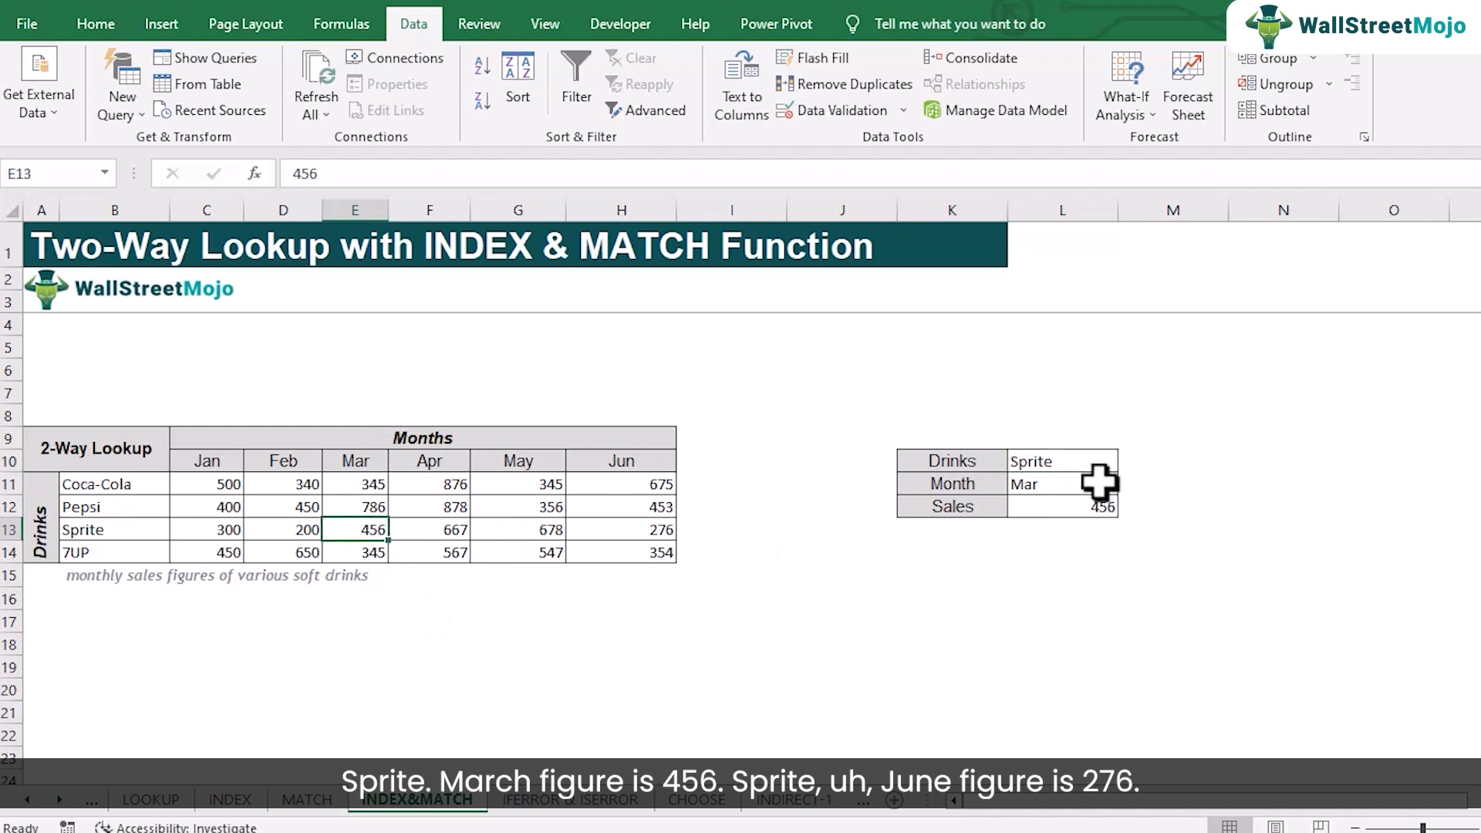
# Choose Jun in the Month cell L11 and check the Sales result against Sprite's June figure in the table
pyautogui.click(1098, 482)
pyautogui.click(1127, 485)
pyautogui.click(1057, 571)
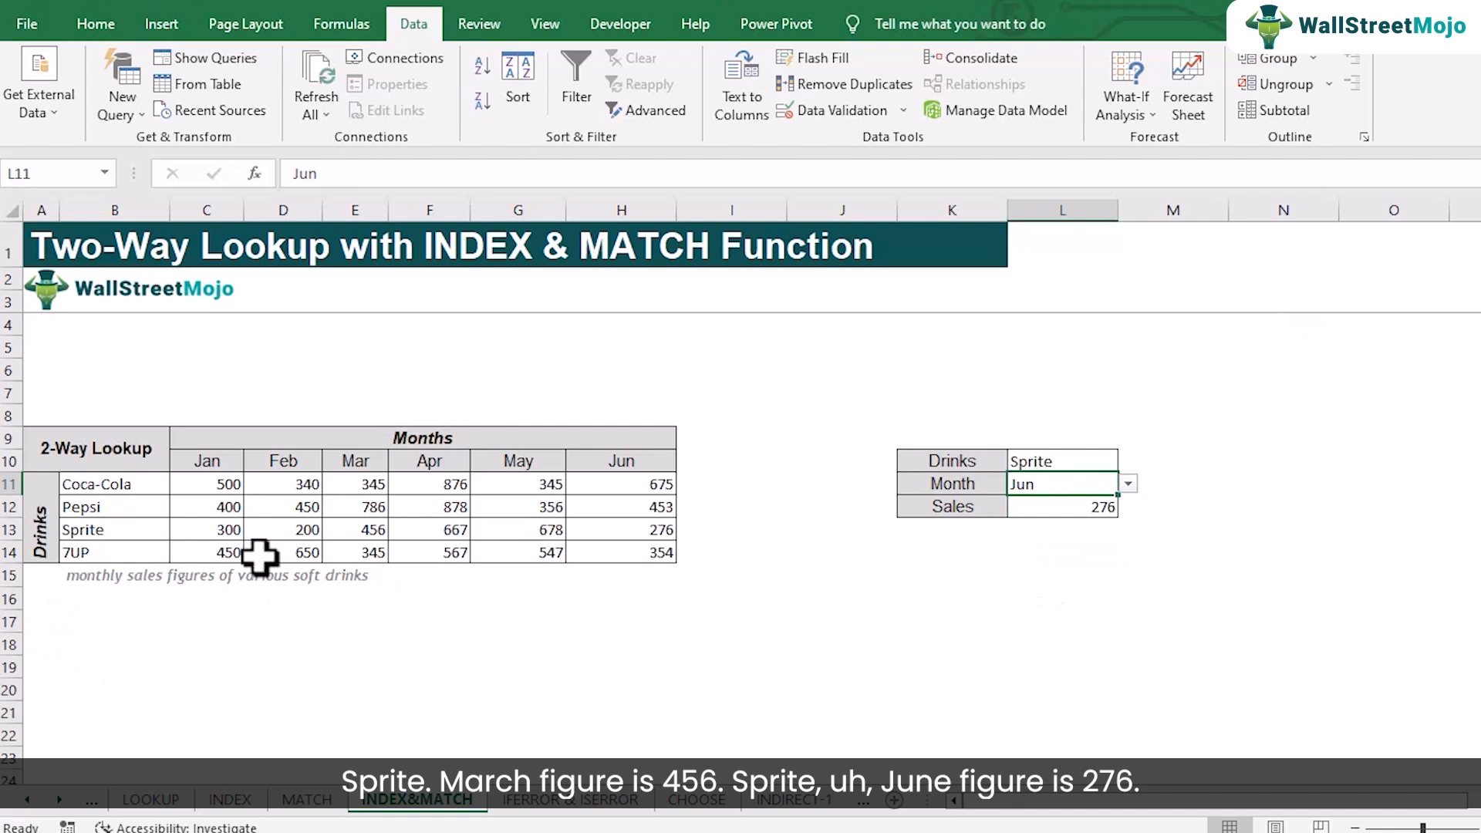
pyautogui.click(646, 536)
# Choose 7UP in the Drinks cell L10 and check the Sales result against 7UP's June figure in H14
pyautogui.click(1096, 463)
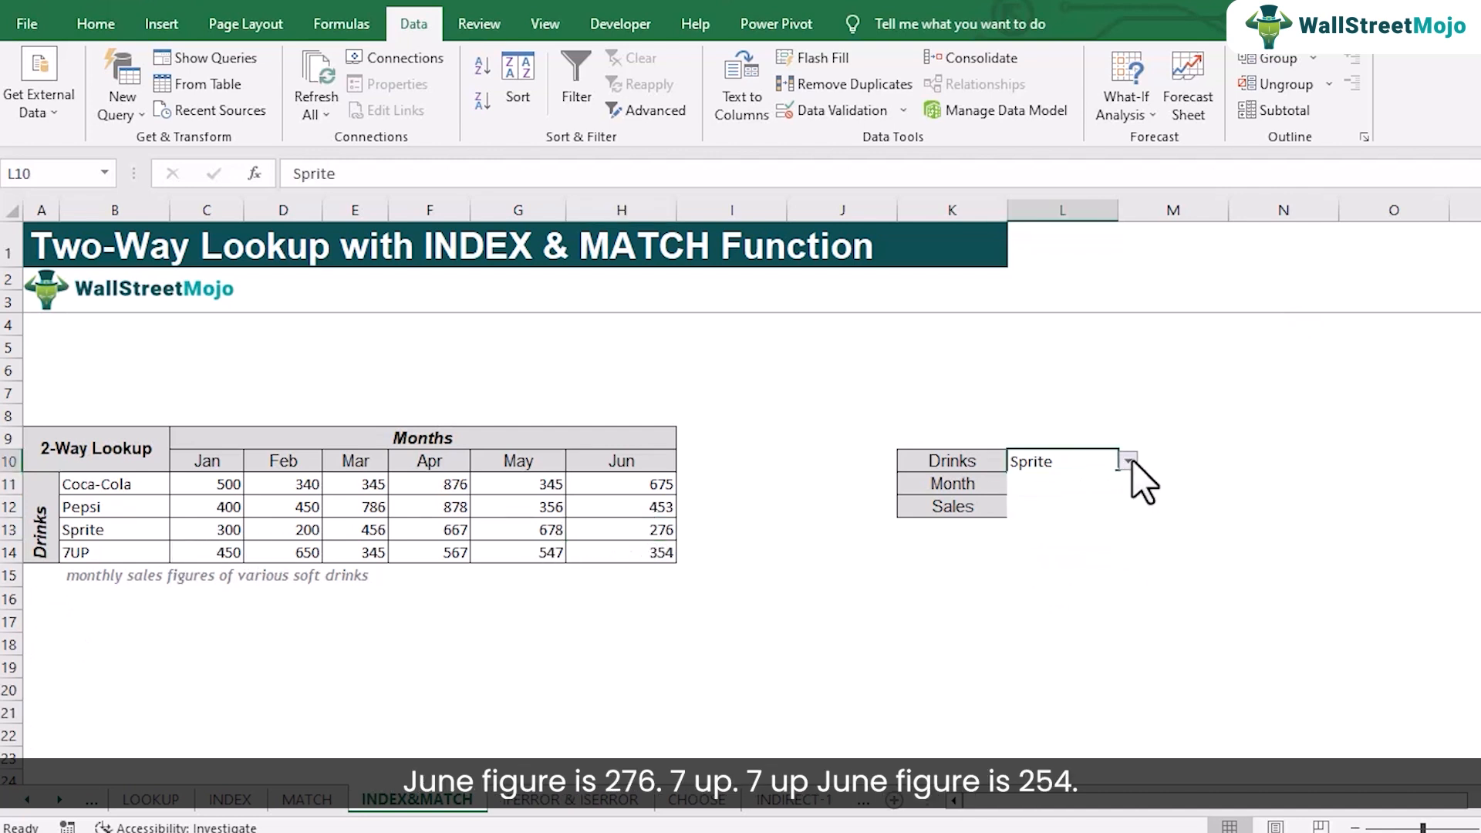
pyautogui.click(1128, 461)
pyautogui.click(1057, 531)
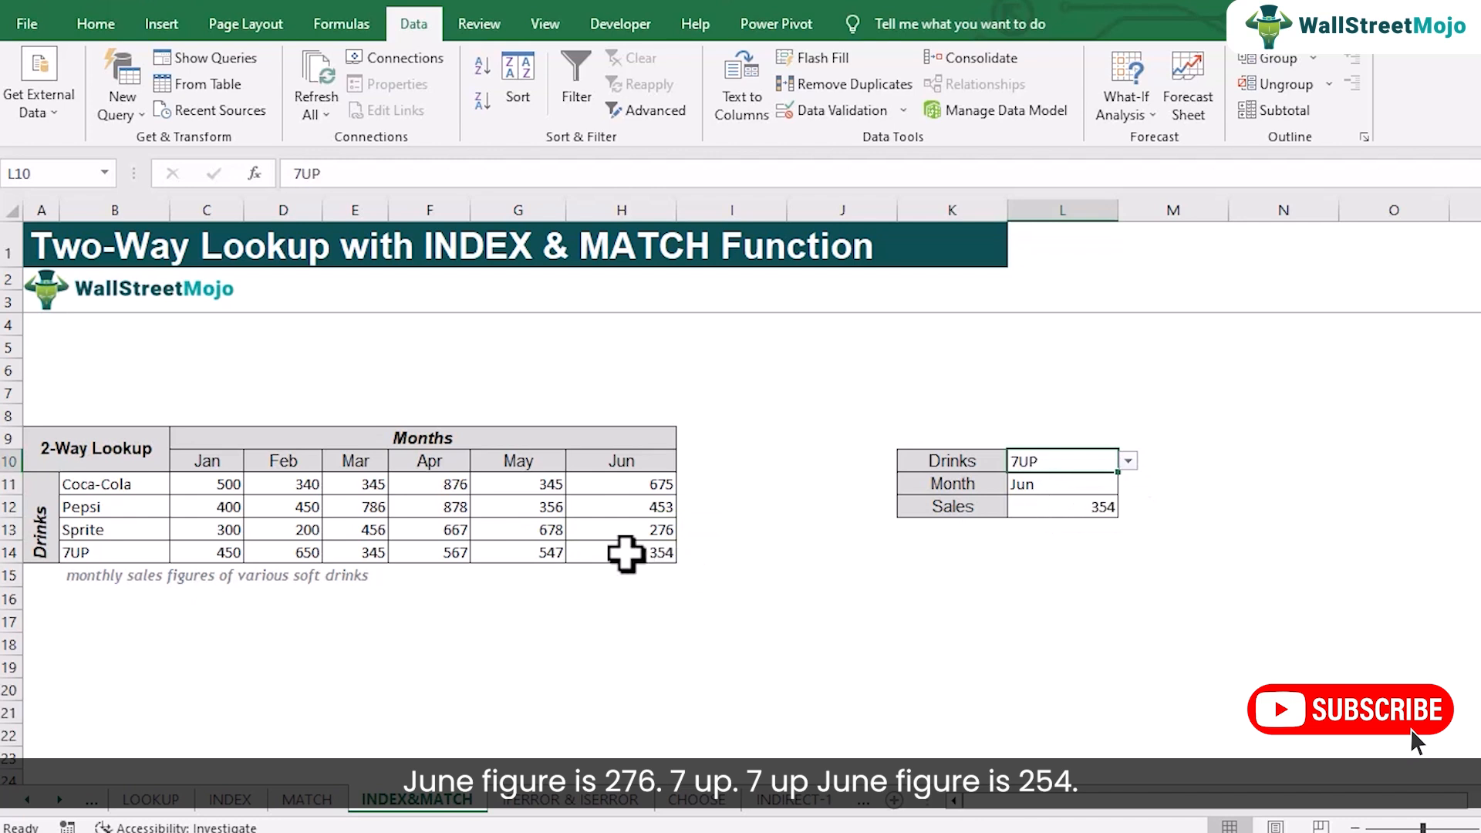
pyautogui.click(626, 552)
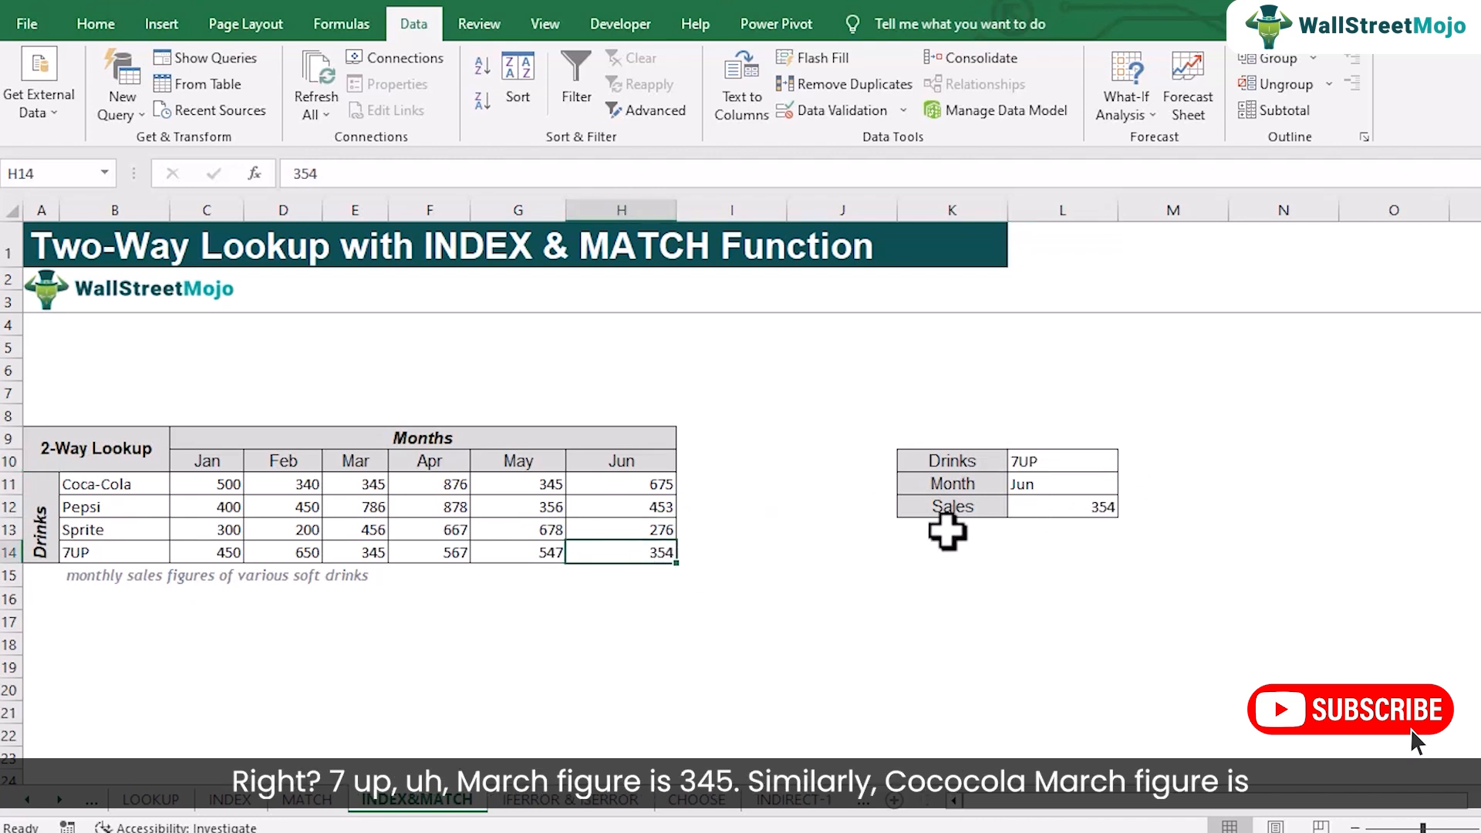
# Set the month to Mar and the drink to Coca-Cola, and check the Sales result against the table figure in E11
pyautogui.click(1080, 485)
pyautogui.click(1128, 484)
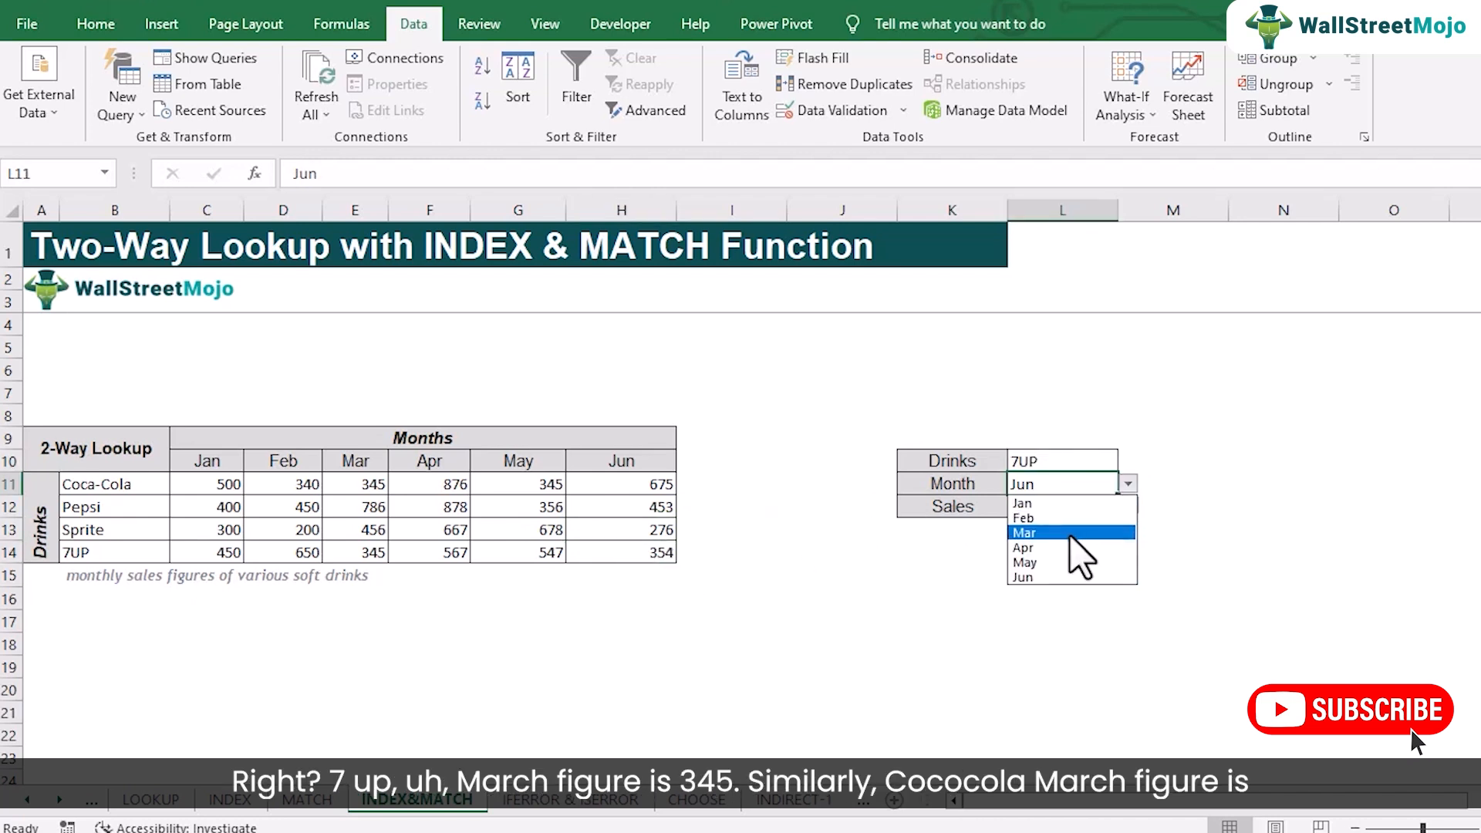
pyautogui.click(1068, 537)
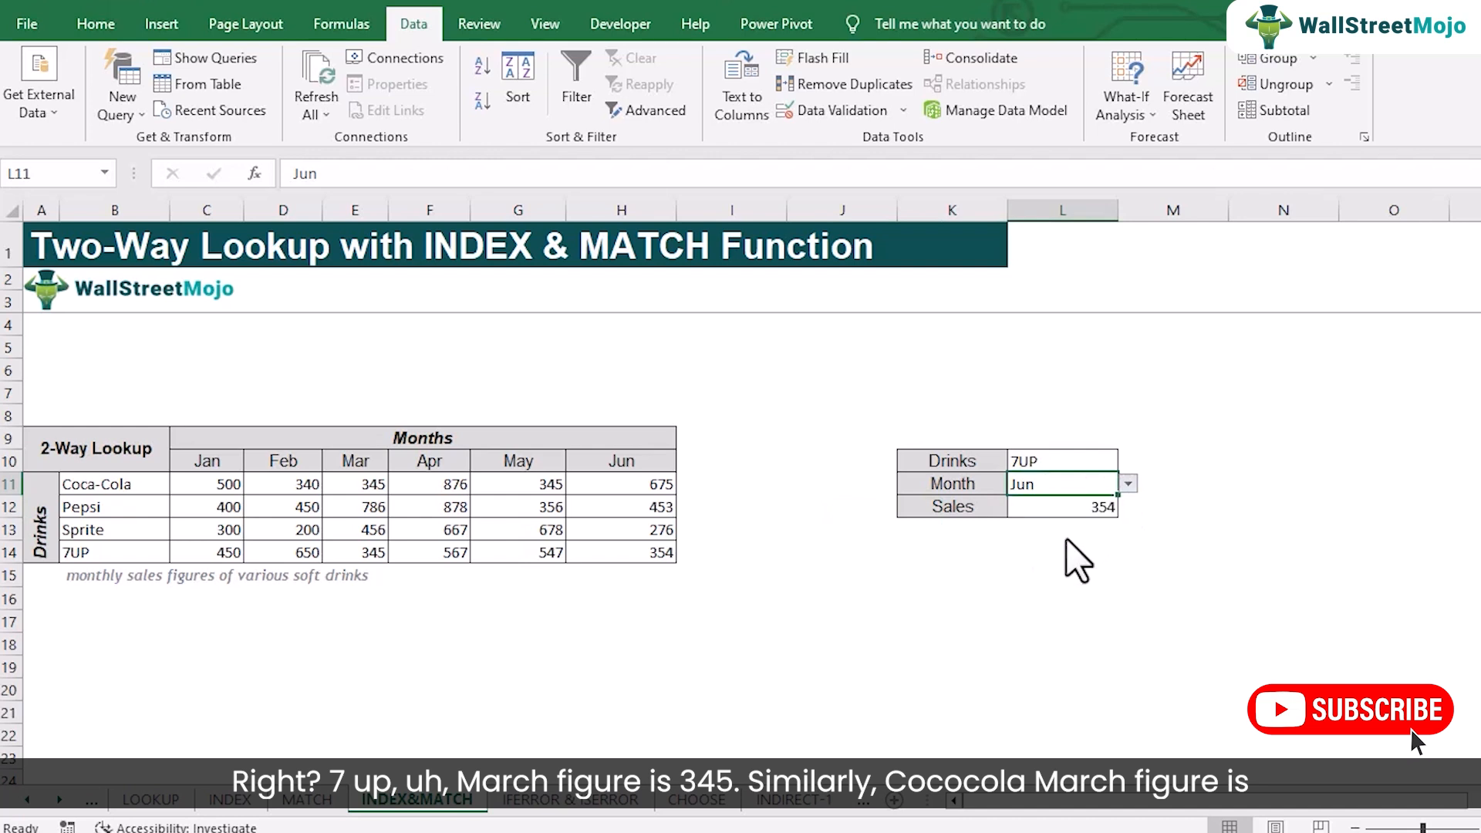
pyautogui.click(1096, 463)
pyautogui.click(1128, 460)
pyautogui.click(1101, 481)
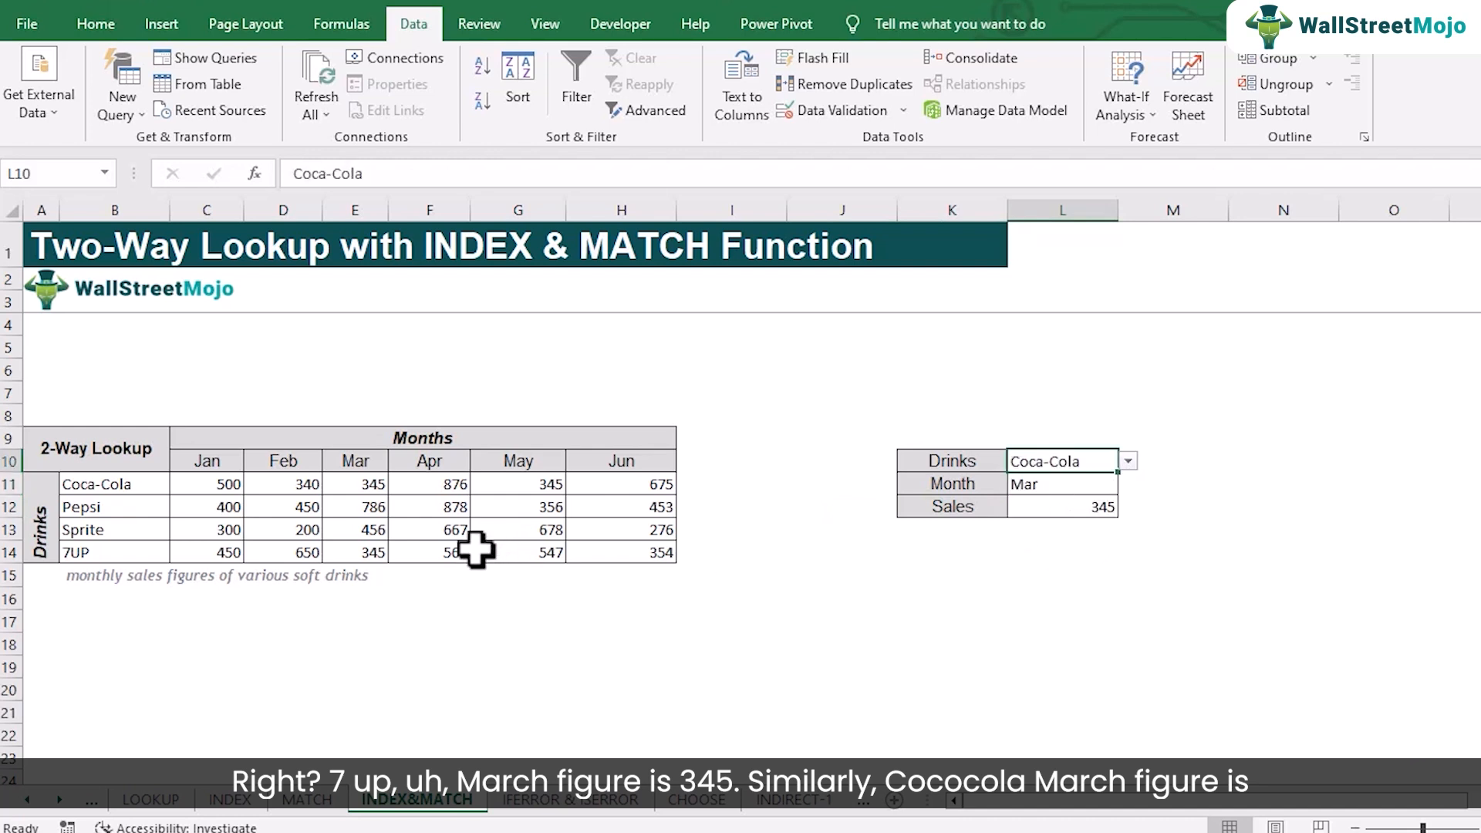
pyautogui.click(363, 484)
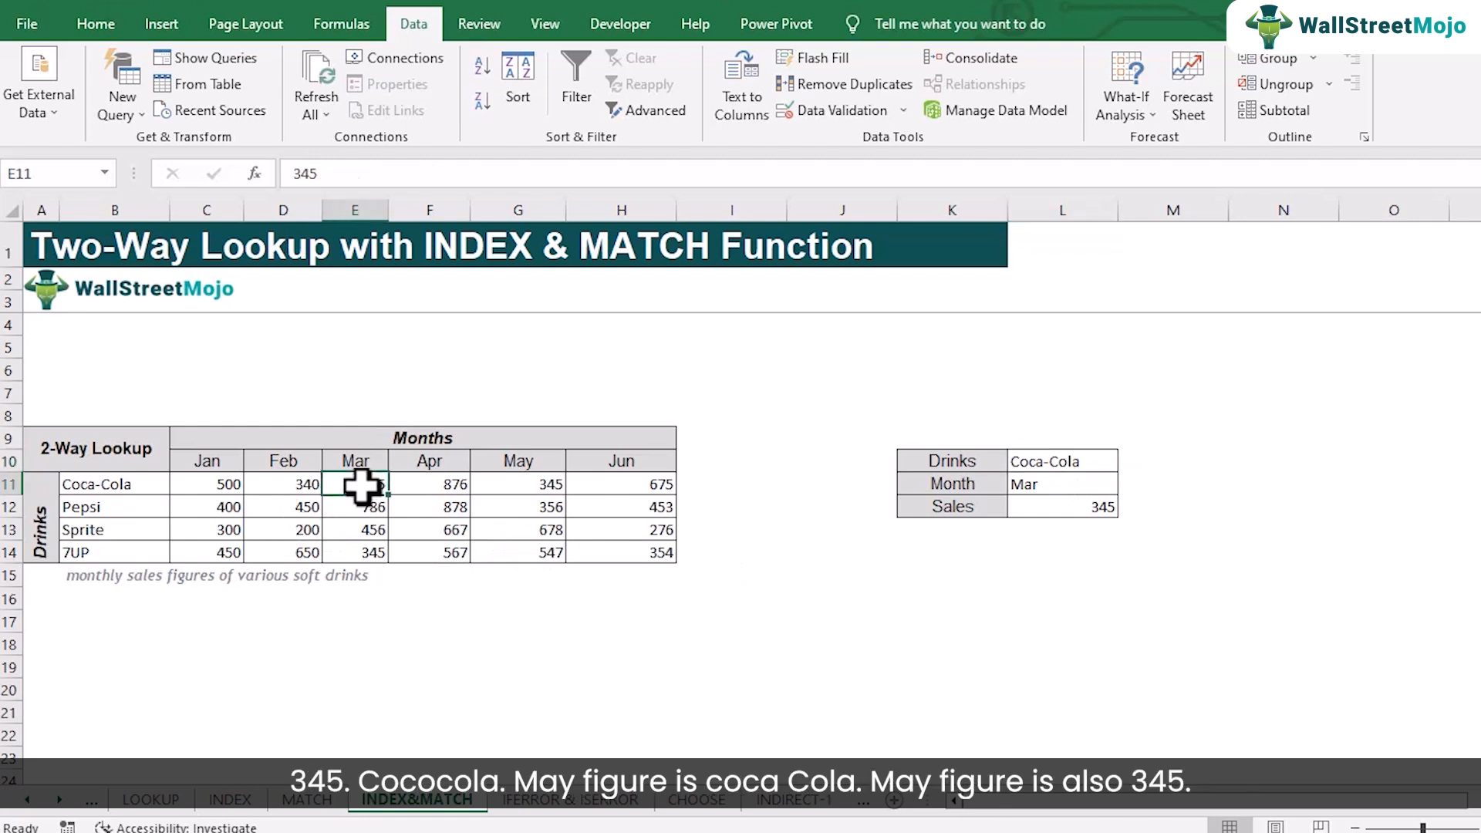
# Choose May in the Month cell L11 and check the Sales result against Coca-Cola's May figure in G11
pyautogui.click(1074, 485)
pyautogui.click(1128, 484)
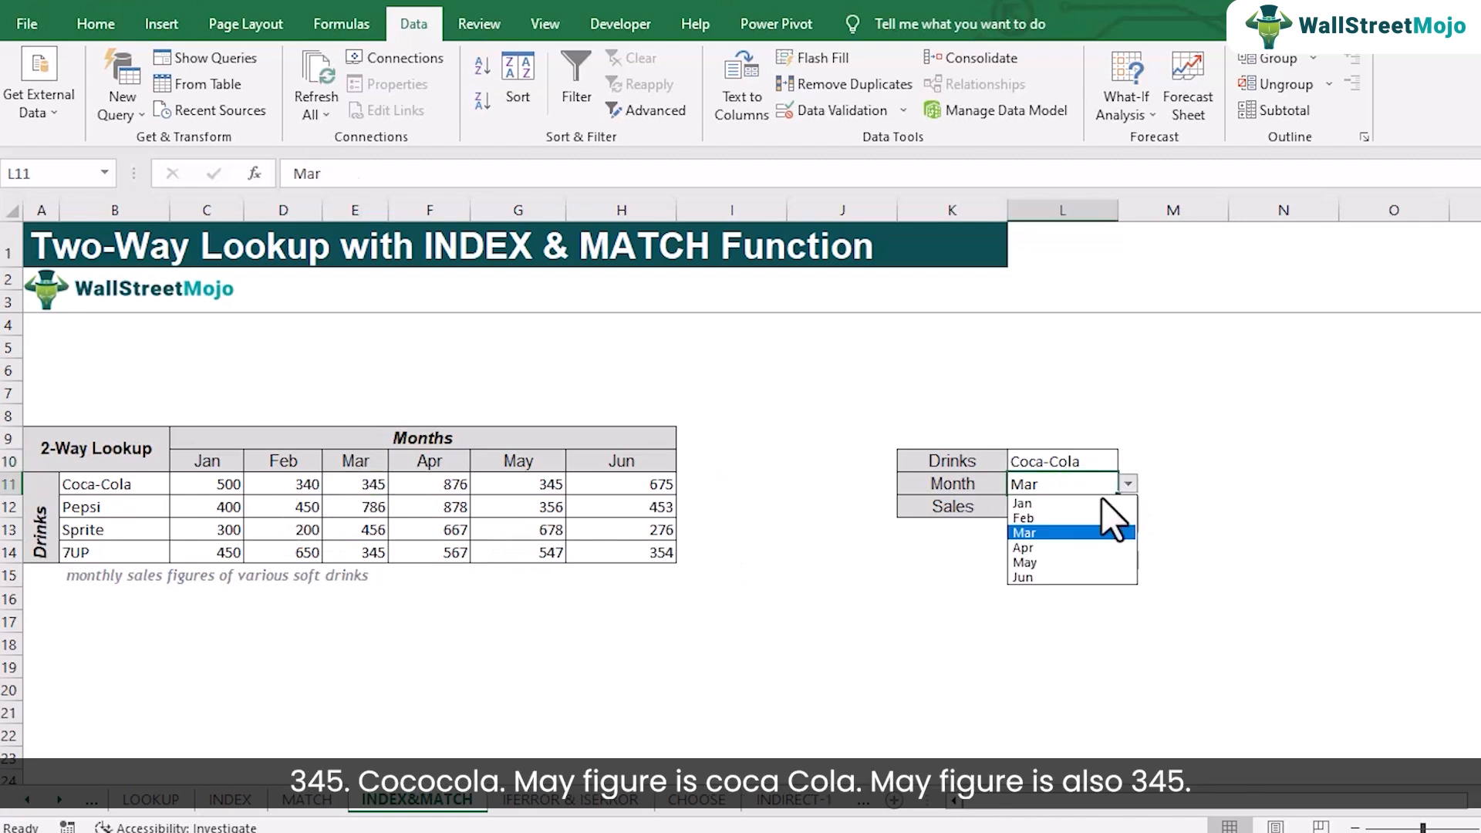
pyautogui.click(1032, 562)
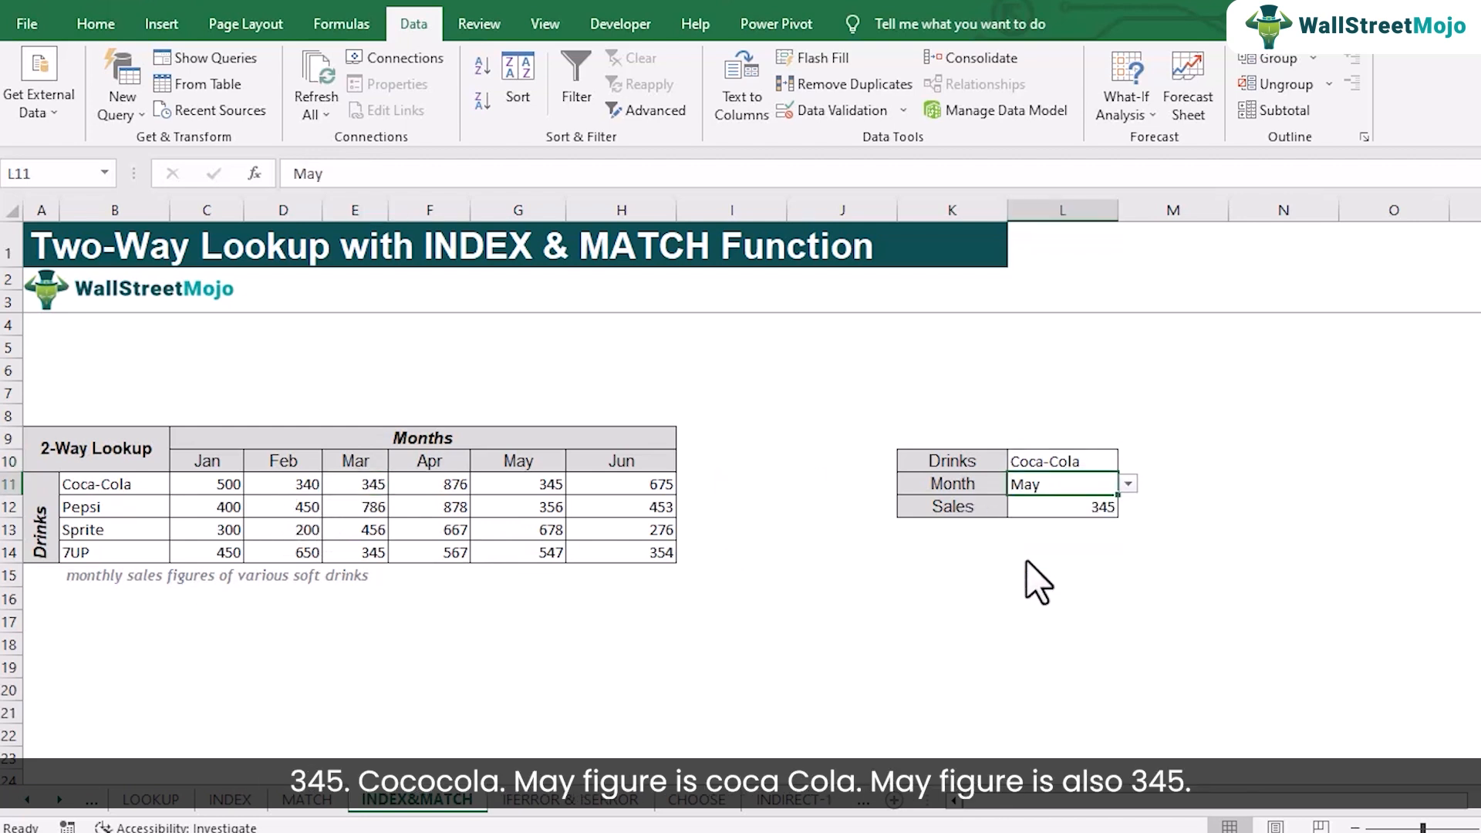
pyautogui.click(536, 483)
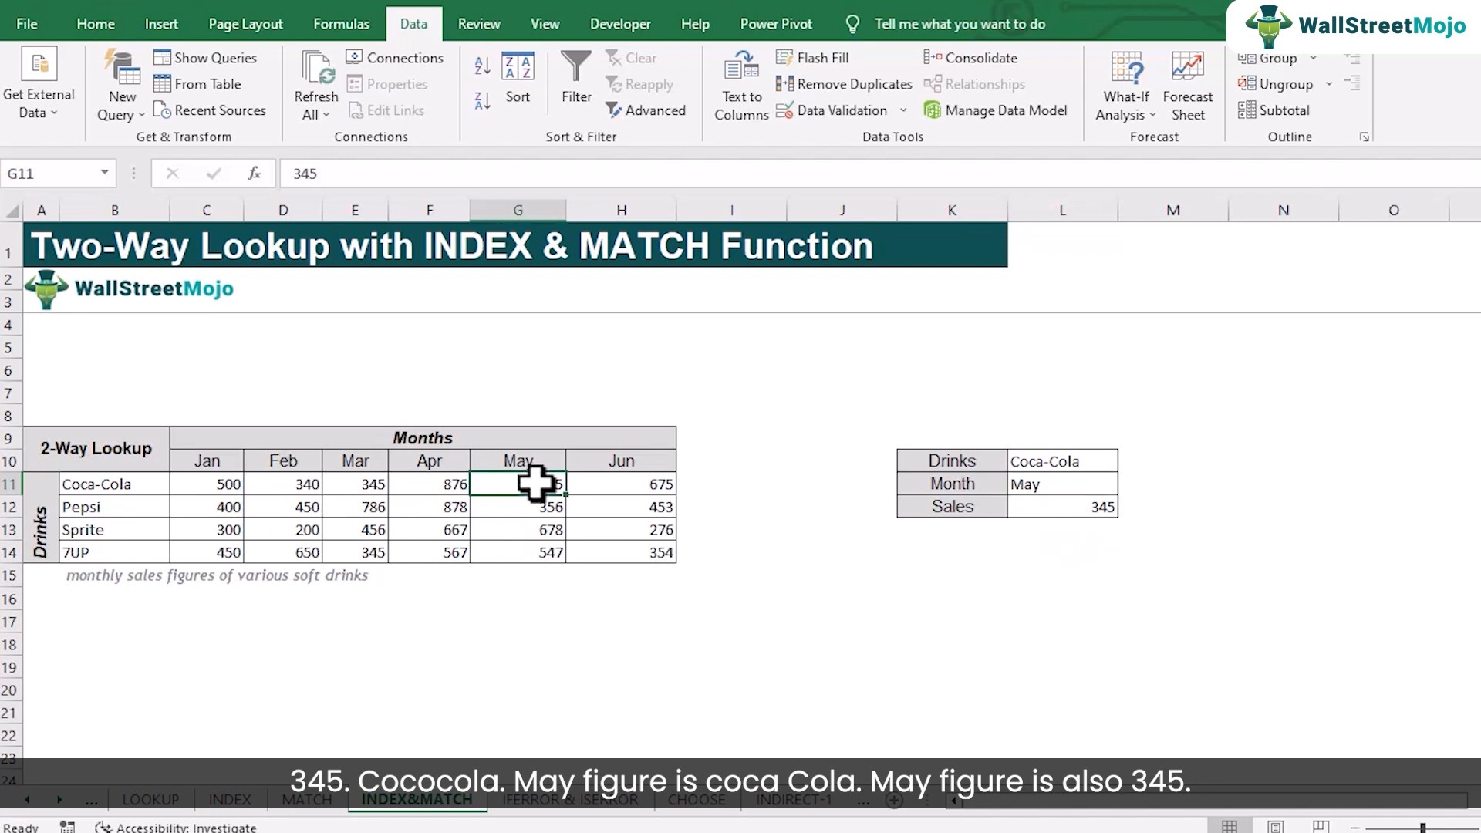
# Choose Feb in the Month cell L11 and check the Sales result against Coca-Cola's February figure in the table
pyautogui.click(1045, 484)
pyautogui.click(1128, 483)
pyautogui.click(1065, 515)
pyautogui.click(289, 484)
# Choose Pepsi in the Drinks cell L10, and check the Sales result against D12 along with its formula in L12
pyautogui.click(1053, 463)
pyautogui.click(1128, 462)
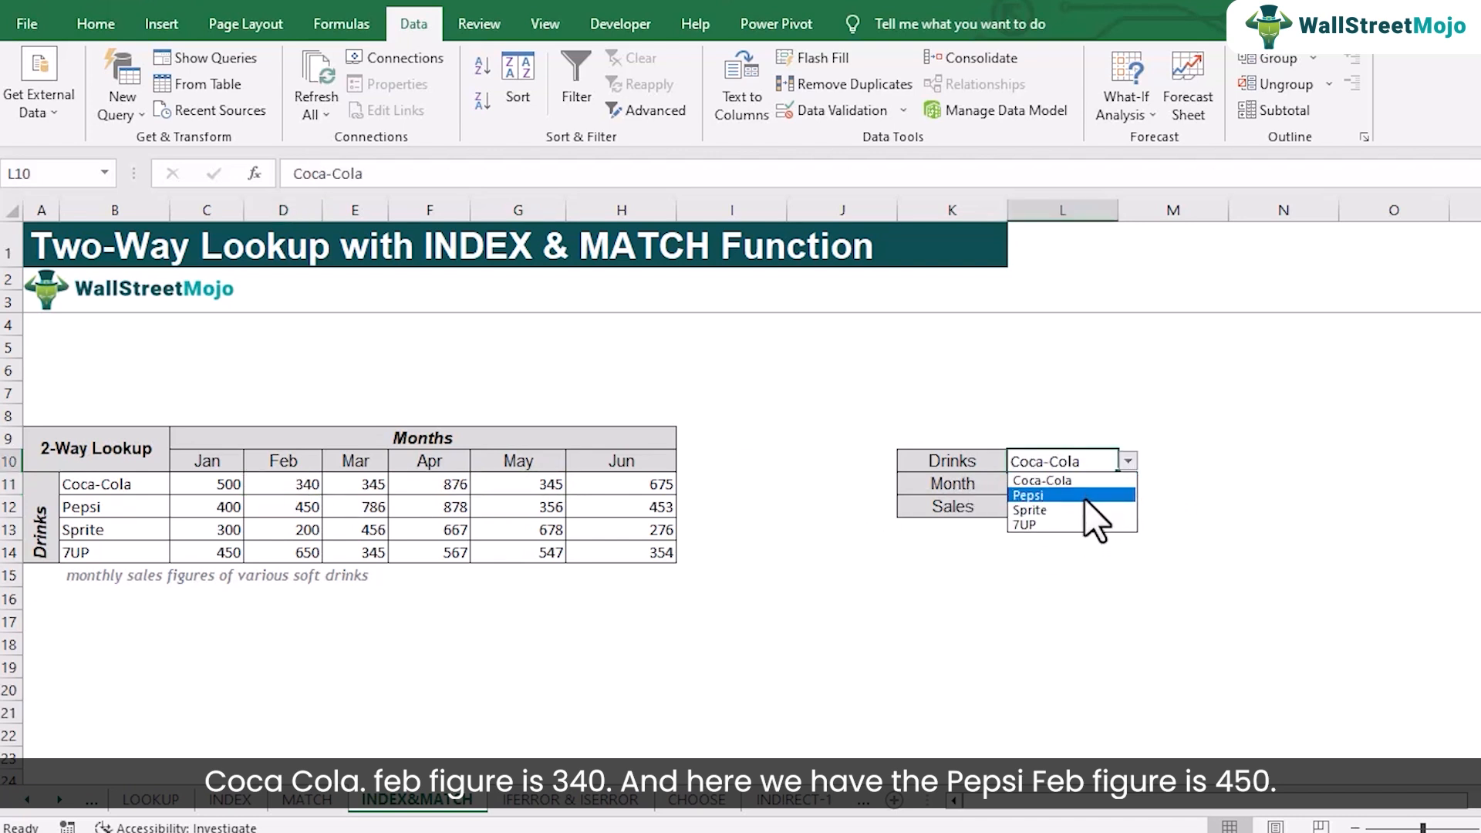
pyautogui.click(1081, 496)
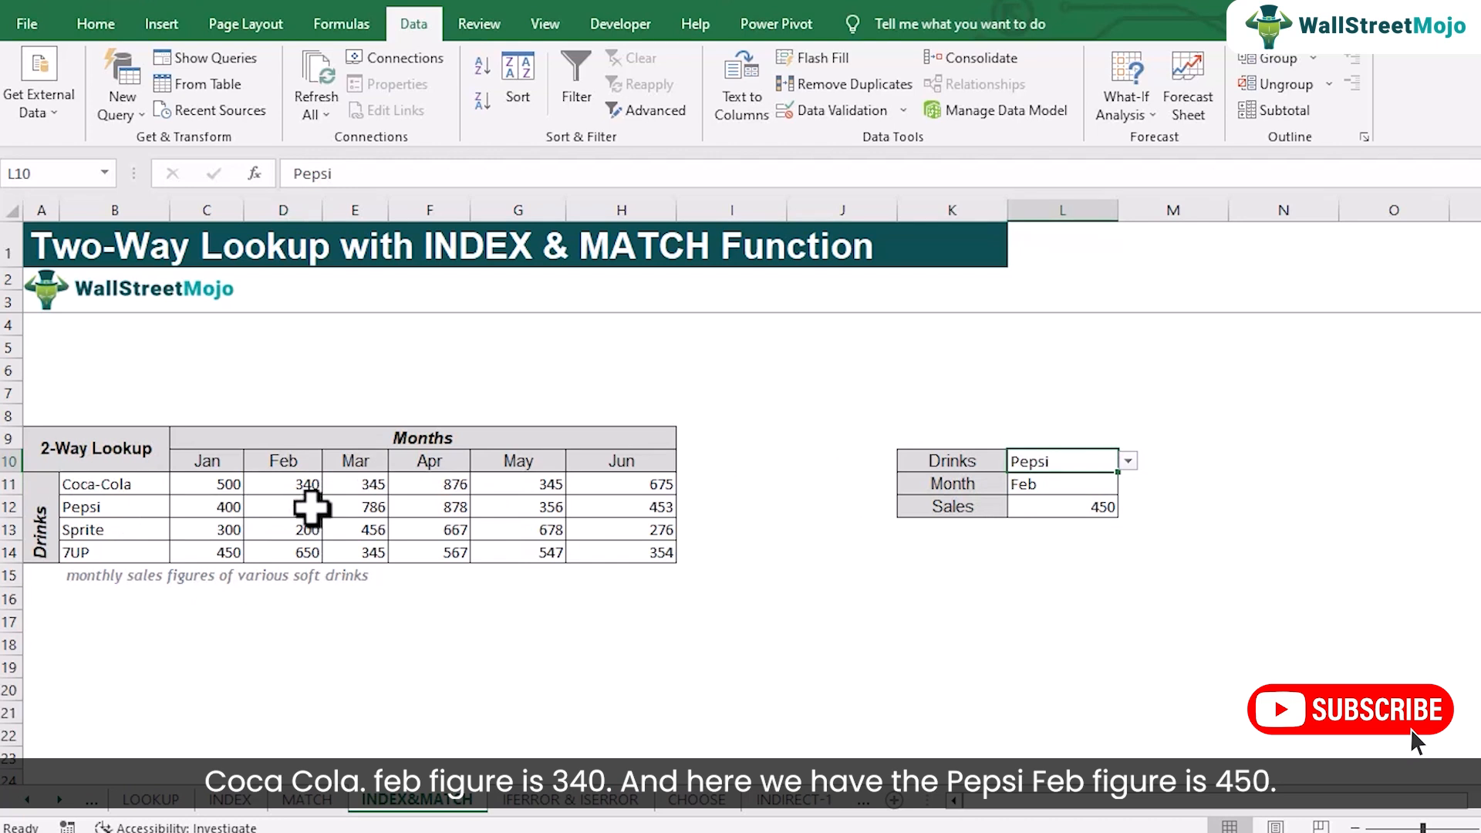
pyautogui.click(311, 506)
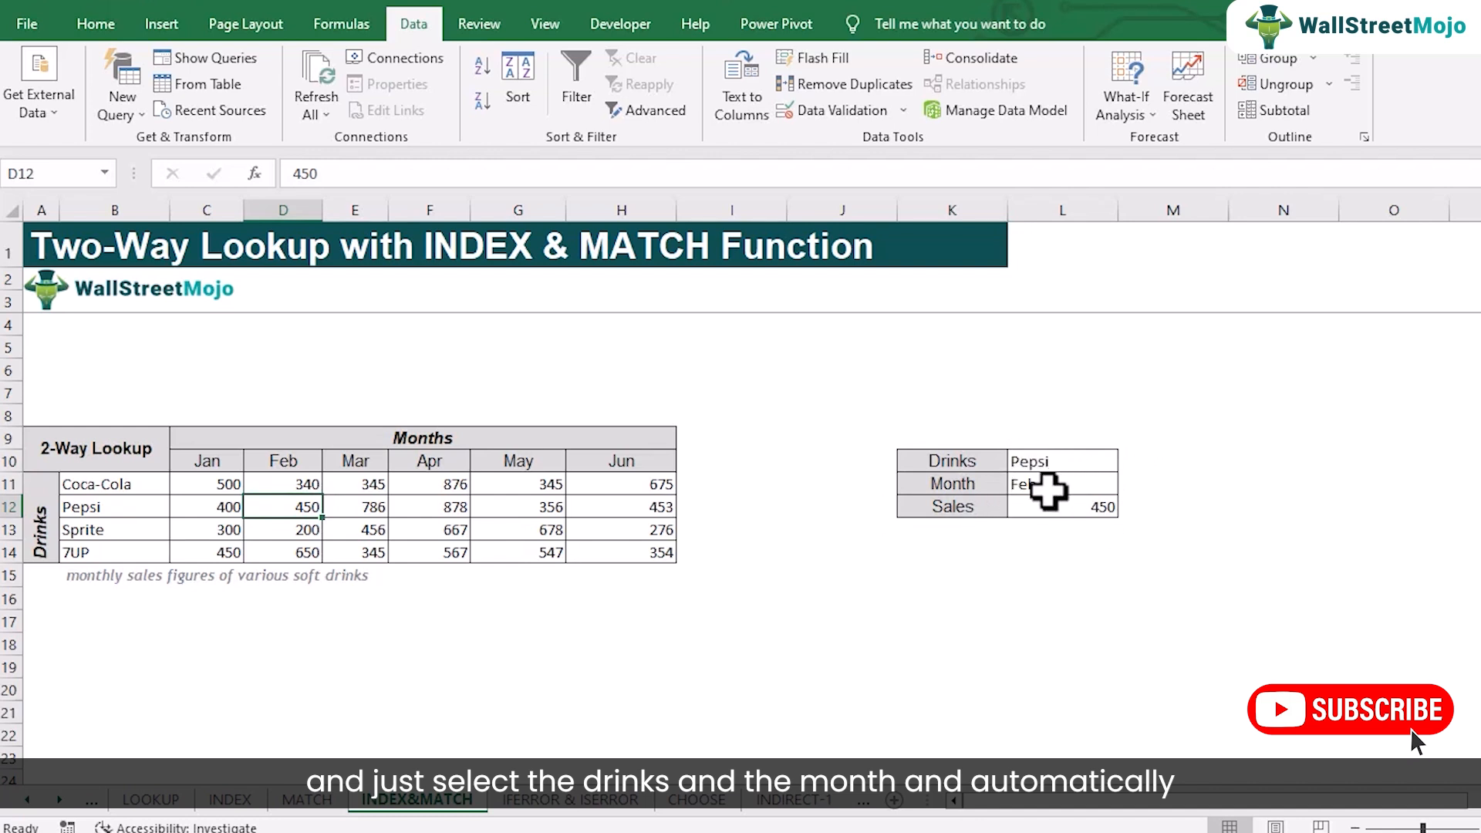
pyautogui.doubleClick(1095, 507)
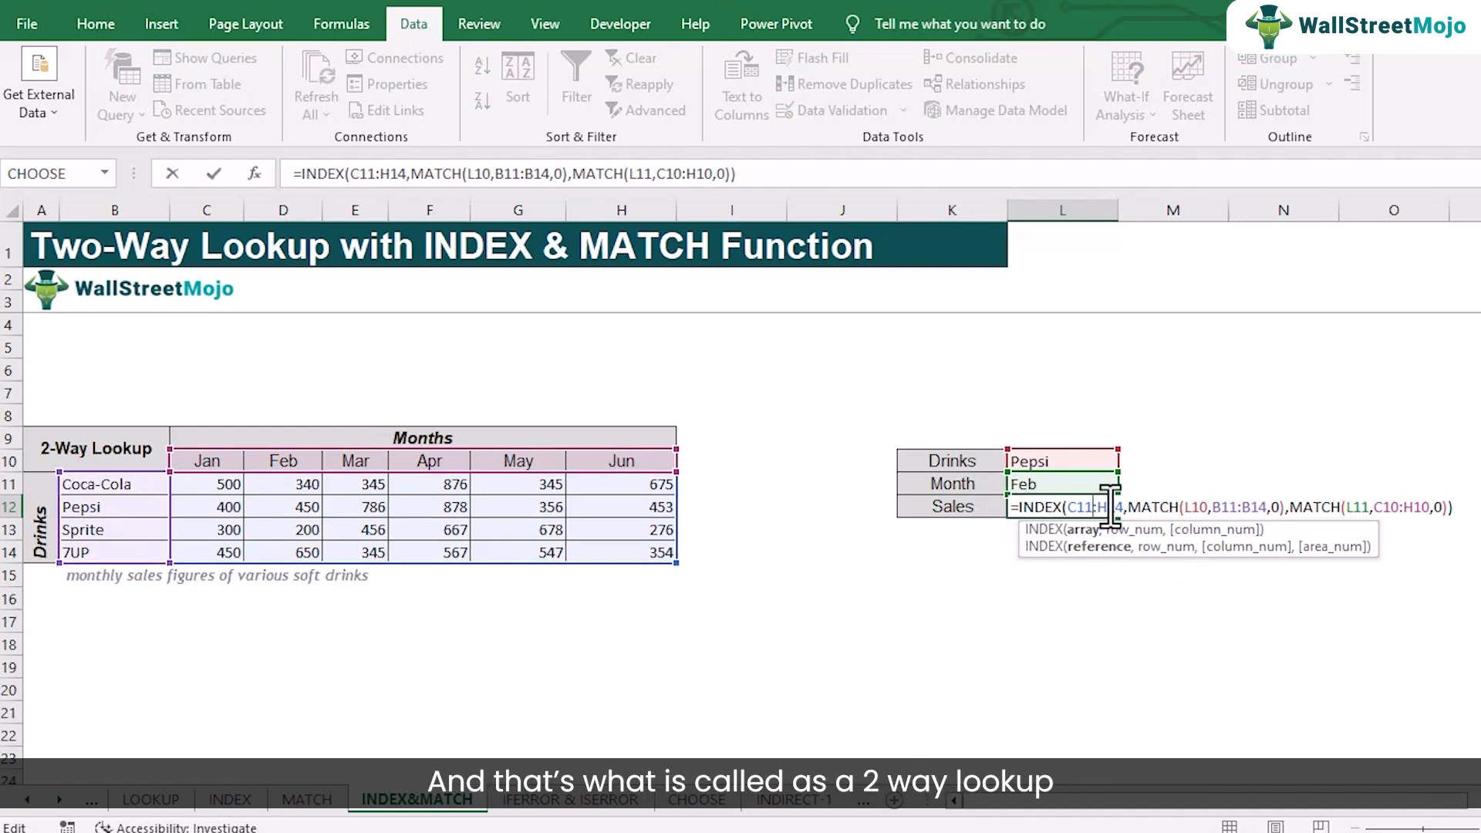
pyautogui.press('Return')
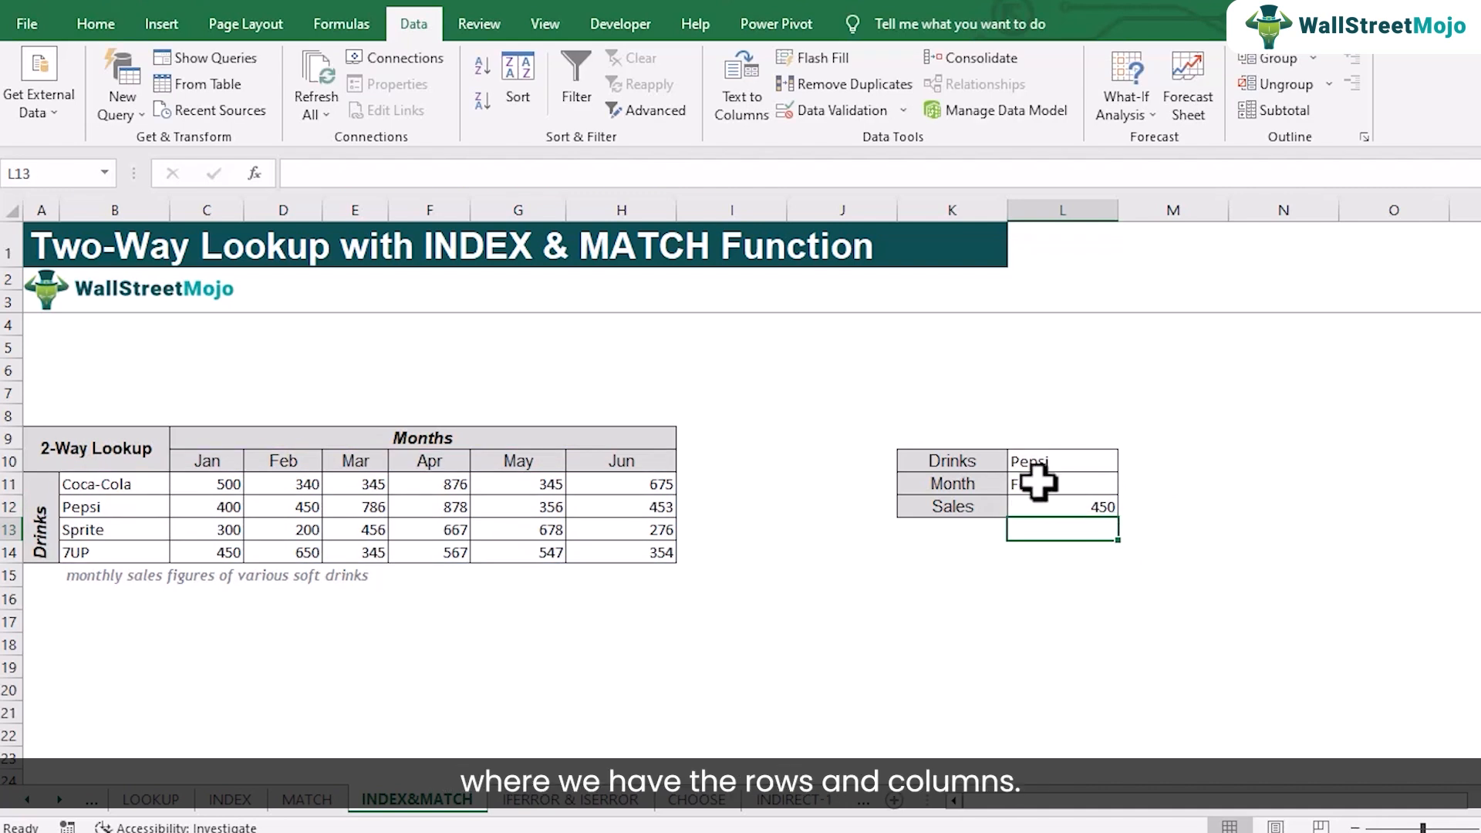